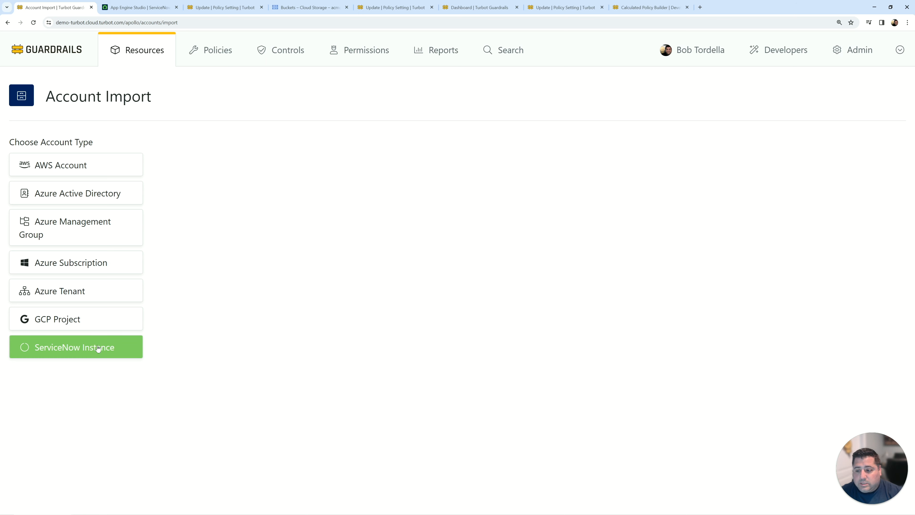
Open the ServiceNow Instance account import form, and switch to ServiceNow App Engine Studio to view the Turbot Guardrails app.
click(98, 348)
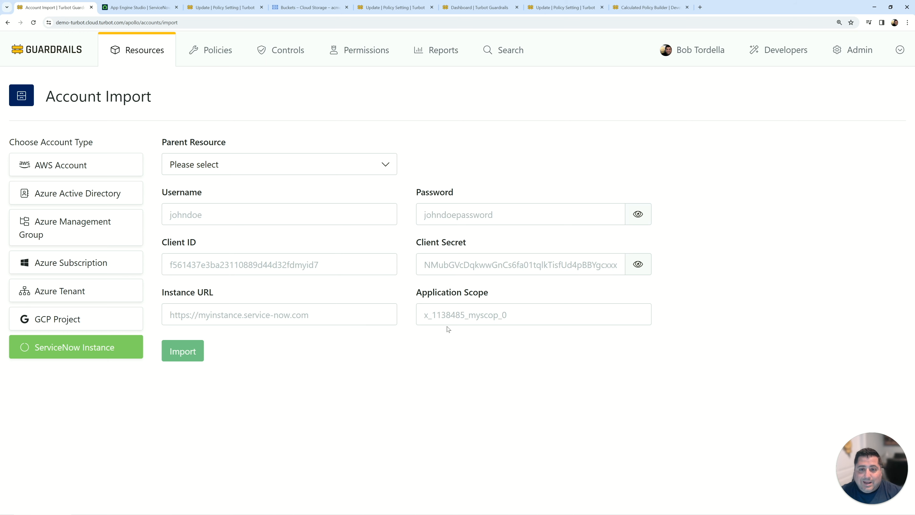
click(130, 7)
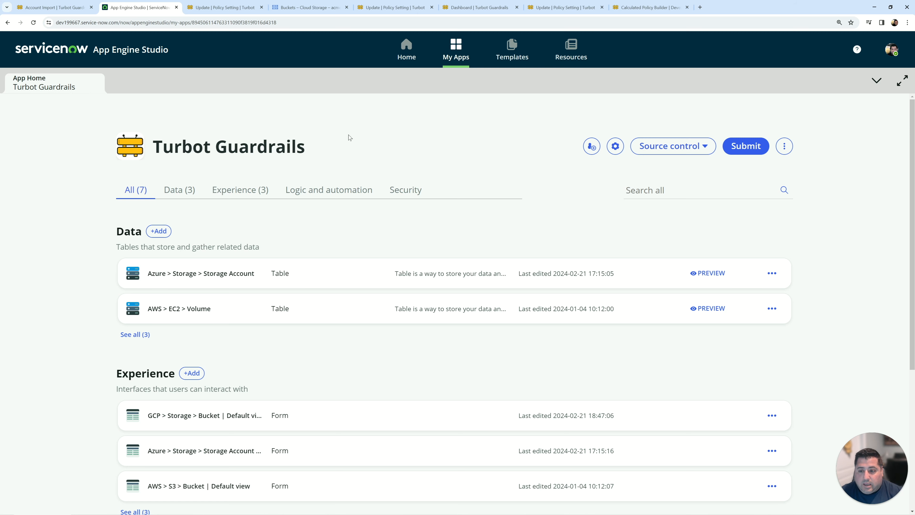
Switch back to Turbot Guardrails and browse the policy types to GCP > Storage.
click(54, 7)
click(66, 52)
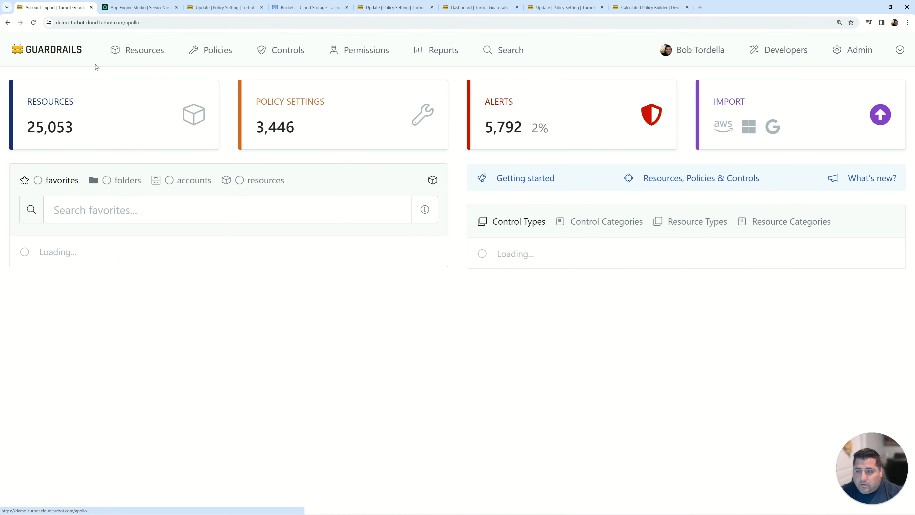
click(219, 54)
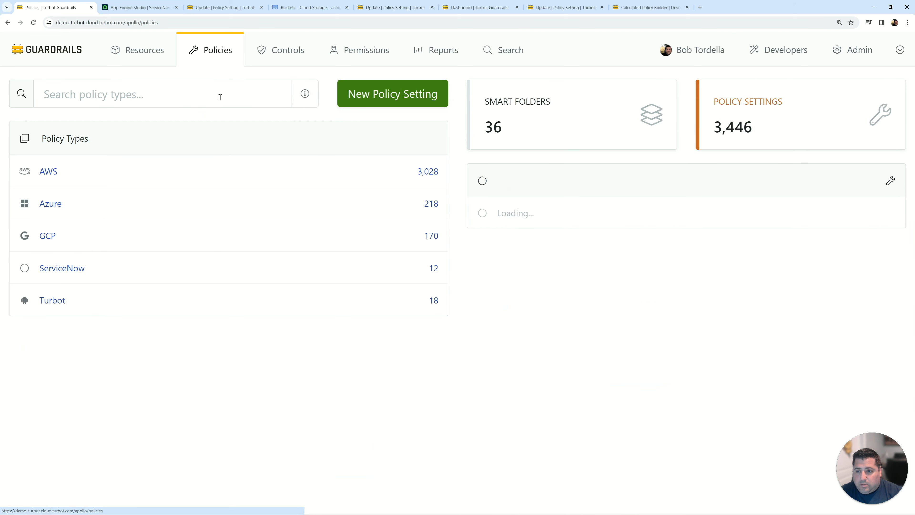
click(50, 236)
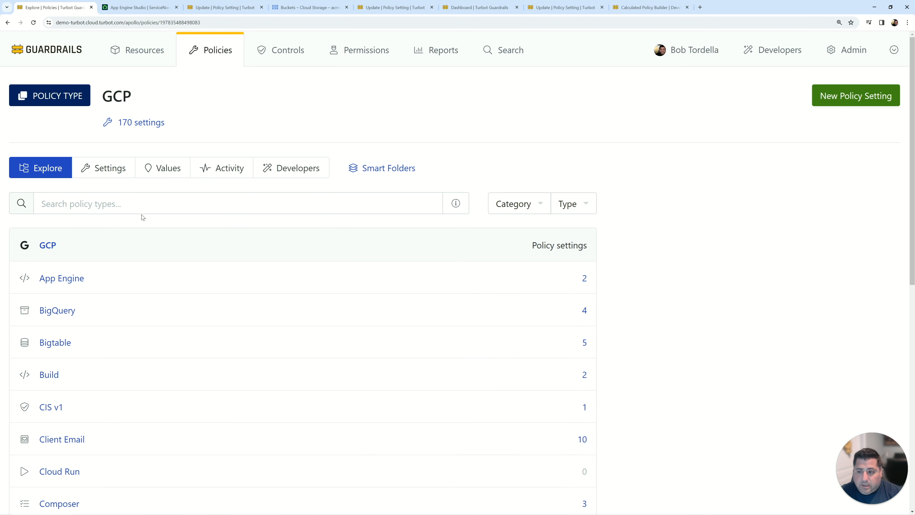
scroll(149, 331, down, 10)
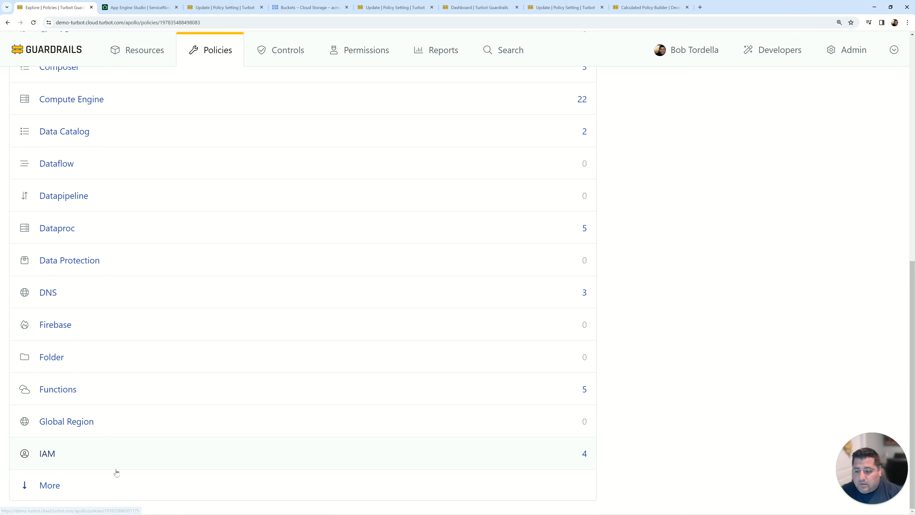
click(137, 484)
scroll(158, 310, down, 5)
scroll(152, 331, down, 5)
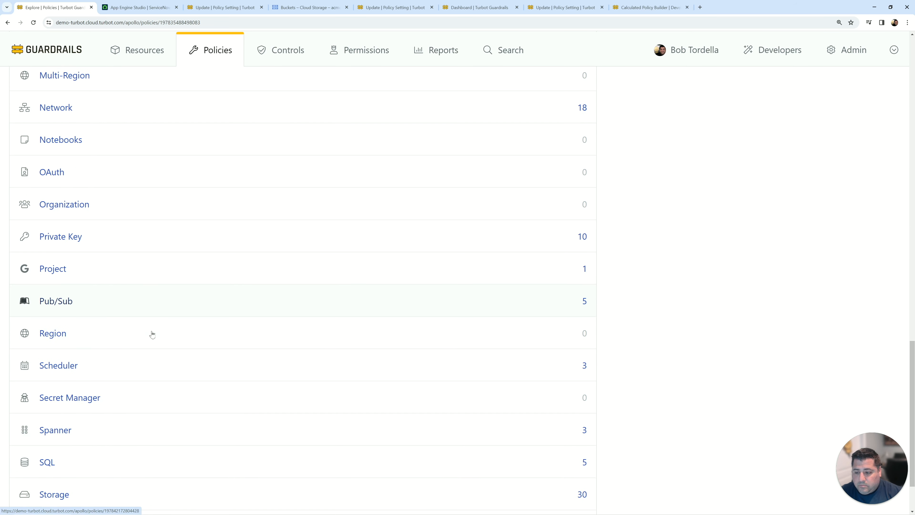
scroll(68, 422, down, 2)
click(76, 424)
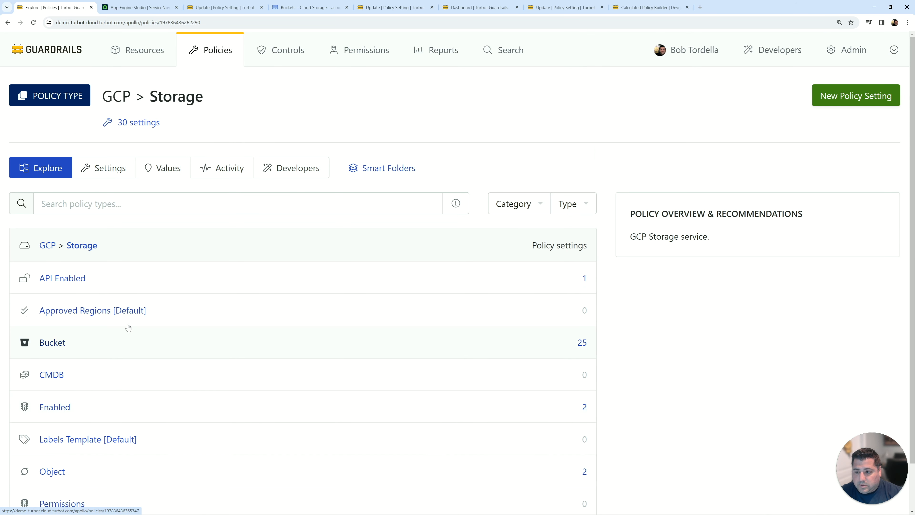
Examine the Bucket policy types under GCP > Storage and open the ServiceNow group.
click(108, 350)
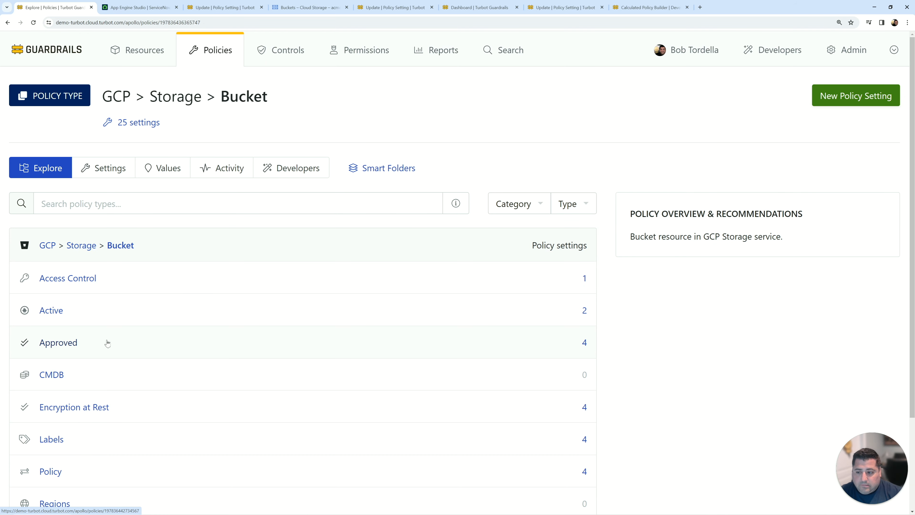
scroll(137, 353, down, 2)
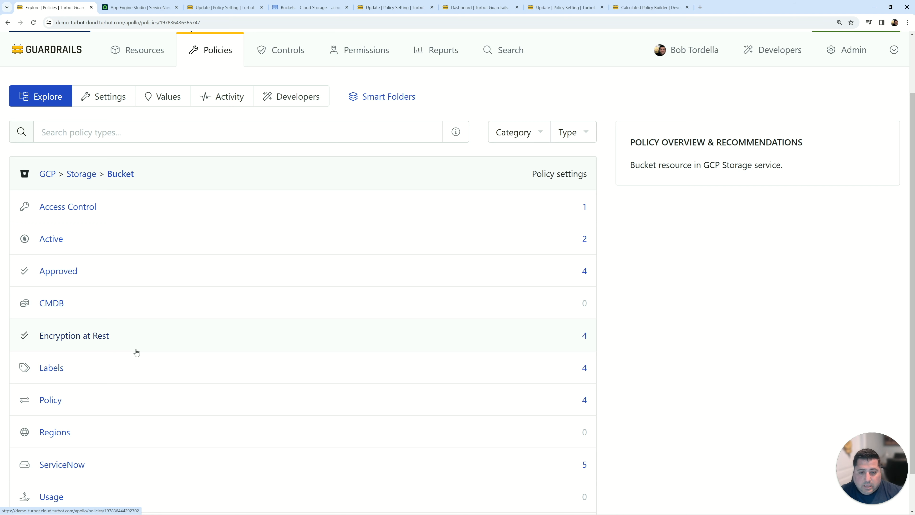
scroll(152, 368, down, 1)
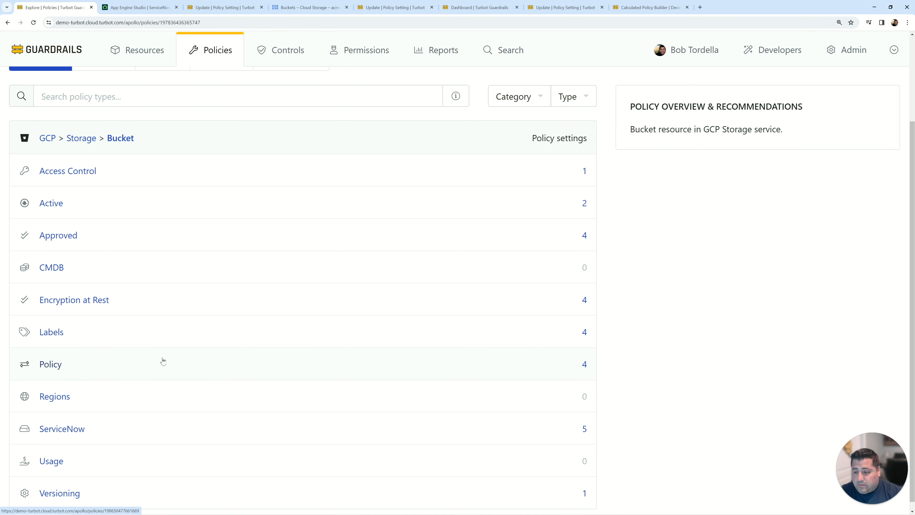
scroll(163, 361, down, 1)
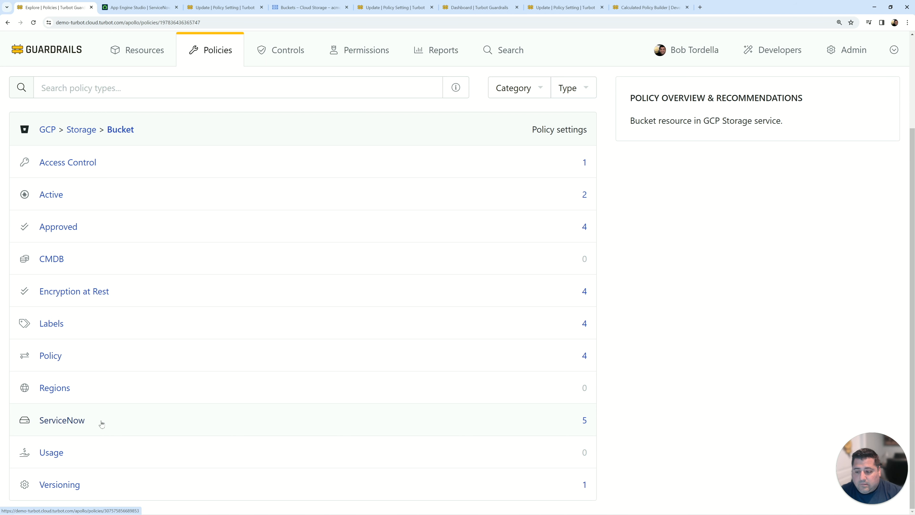
click(88, 424)
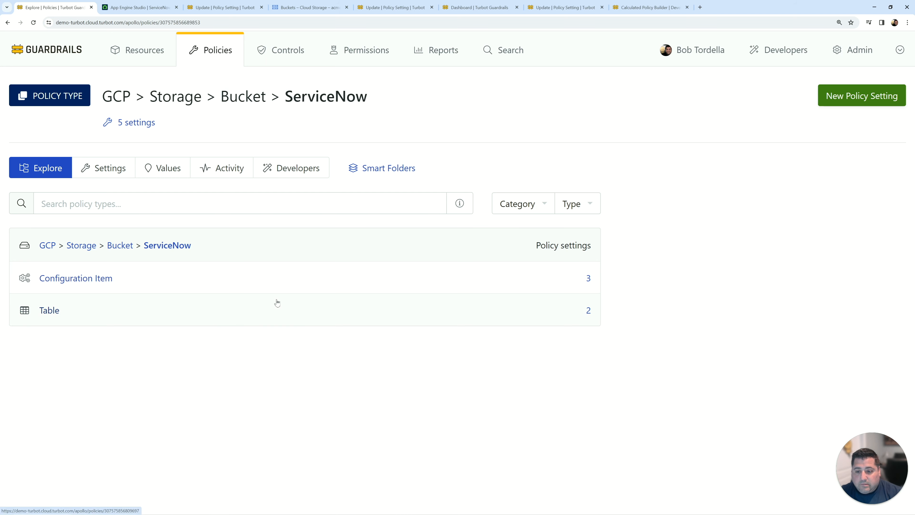
Update the GCP > Storage > Bucket > ServiceNow > Table policy setting on Acme to Enforce: Configured.
click(222, 8)
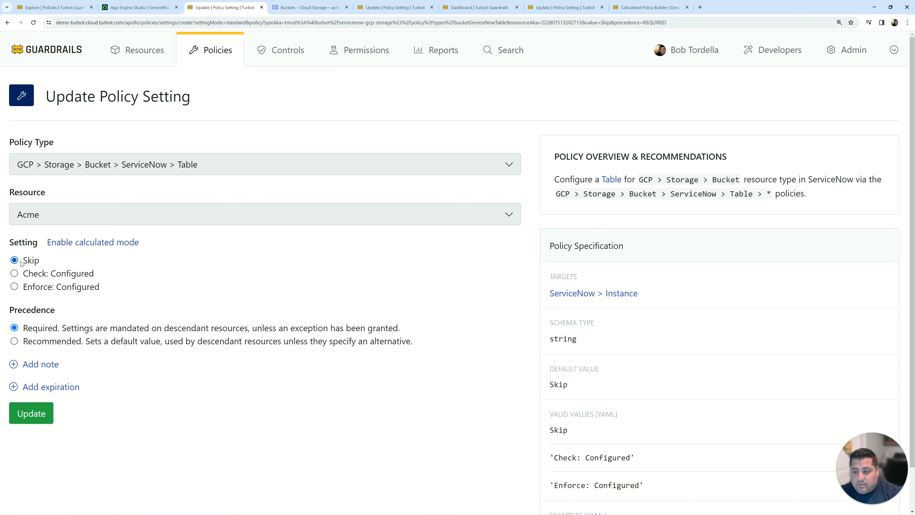
click(14, 288)
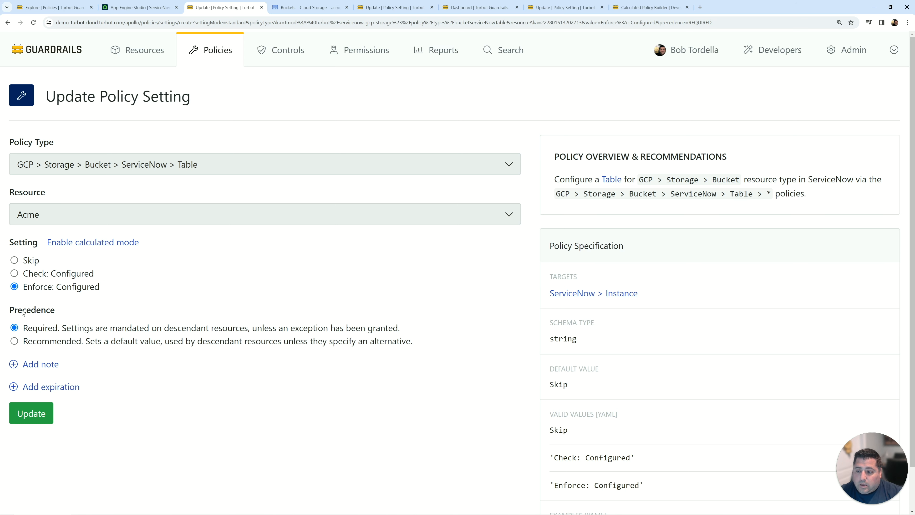
click(32, 414)
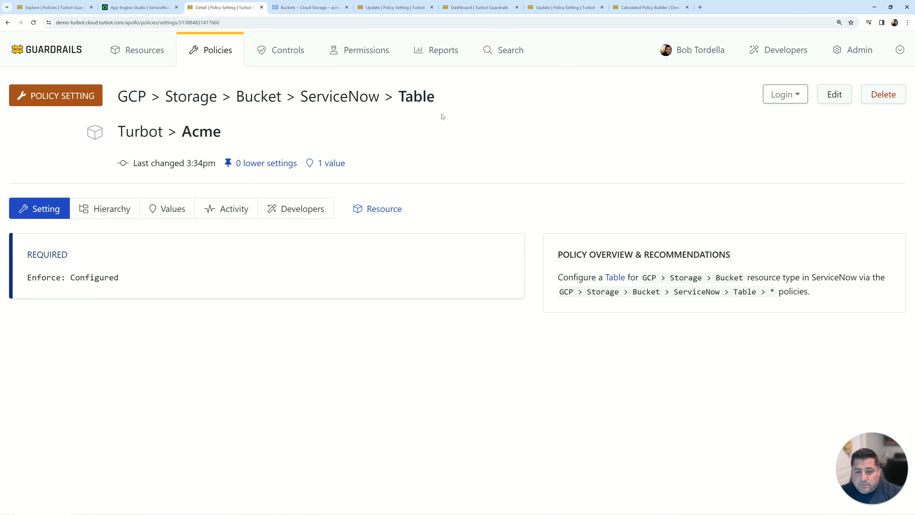
Switch to ServiceNow App Engine Studio, reload the Turbot Guardrails app and open its GCP > Storage > Bucket table.
click(153, 11)
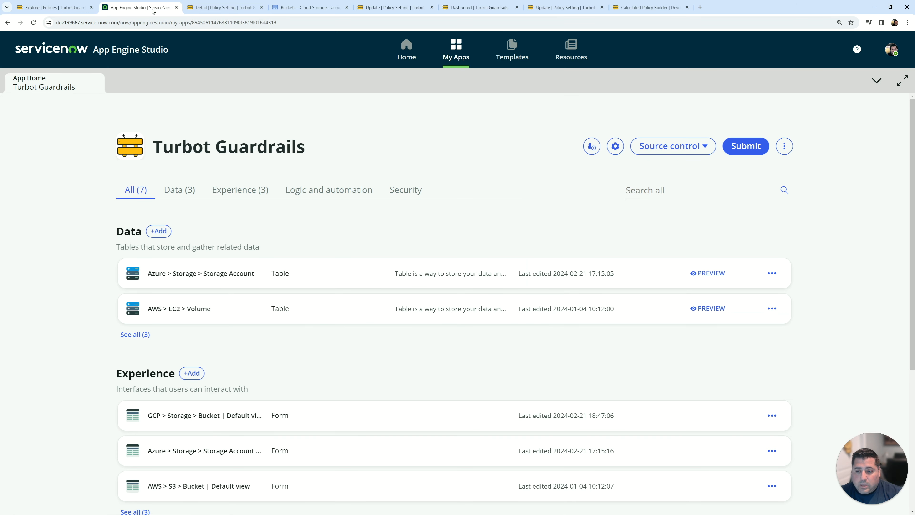
right_click(553, 204)
click(578, 232)
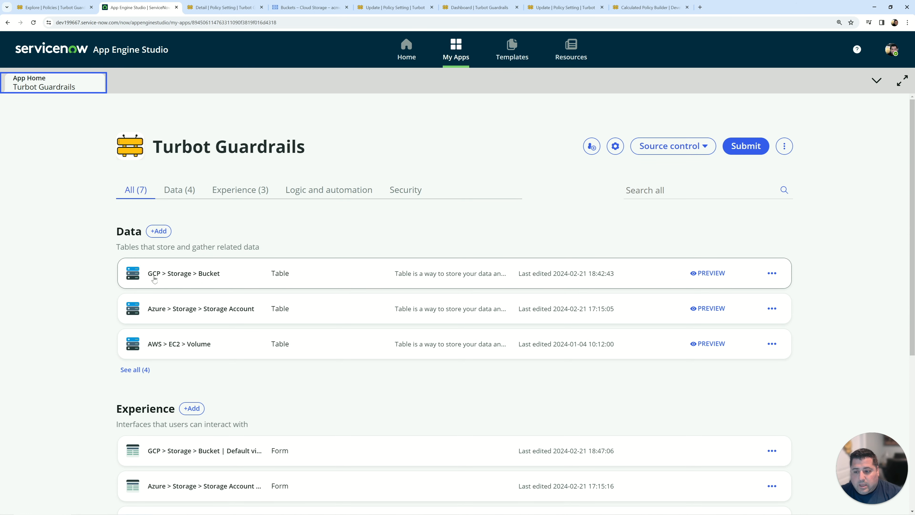
click(155, 277)
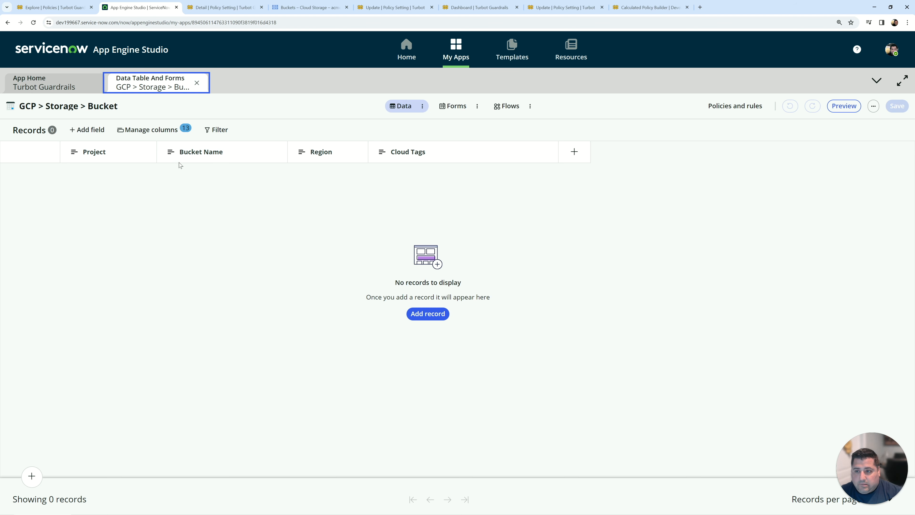
Review the bucket's ServiceNow policy types in Guardrails and the existing acme-demo-project buckets in Google Cloud Storage.
click(54, 7)
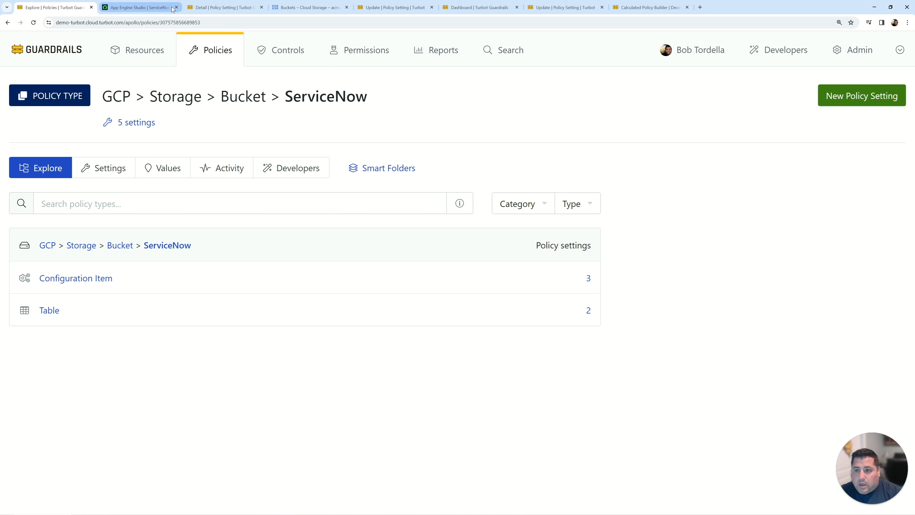
click(307, 7)
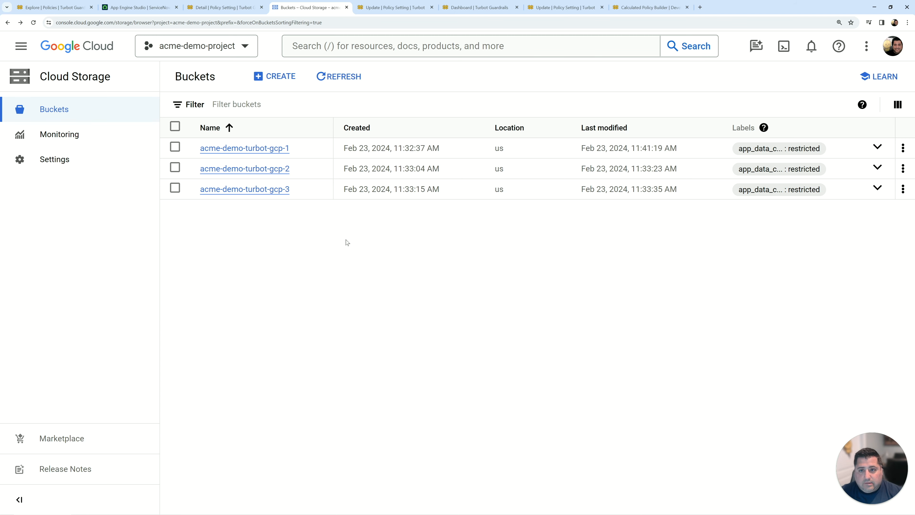
In Guardrails, update the GCP > Storage > Bucket > ServiceNow > Configuration Item policy setting on Acme to Enforce: Sync.
click(387, 8)
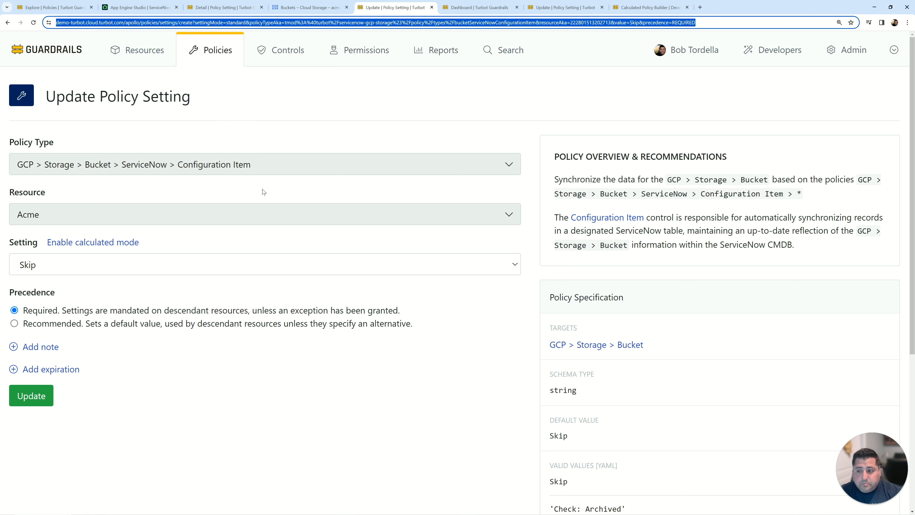
click(144, 265)
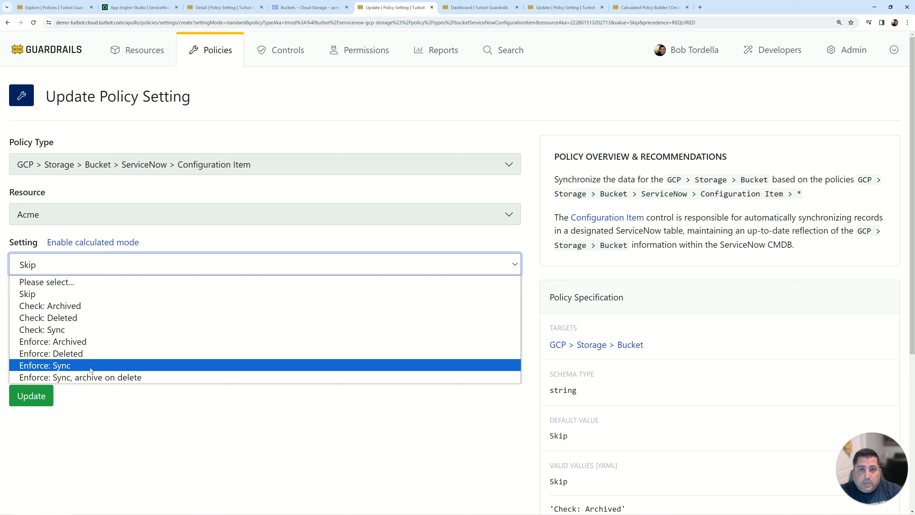
click(65, 365)
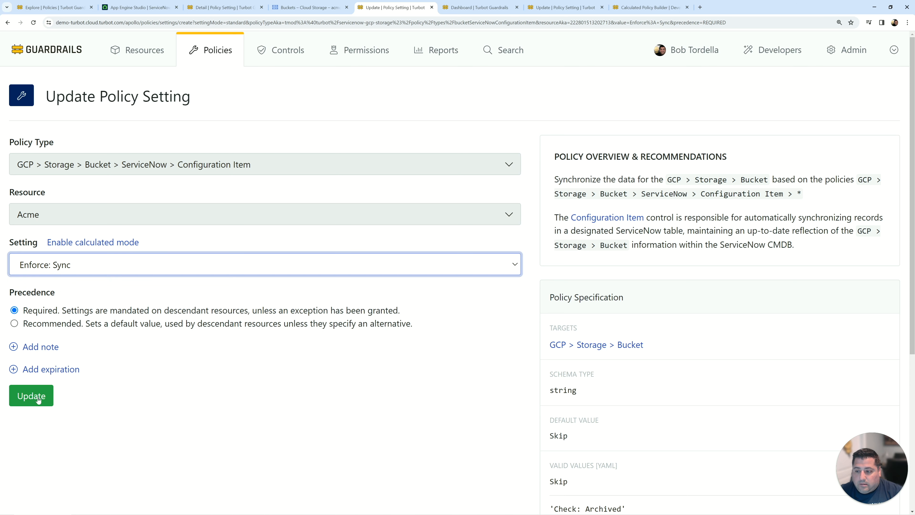
click(39, 400)
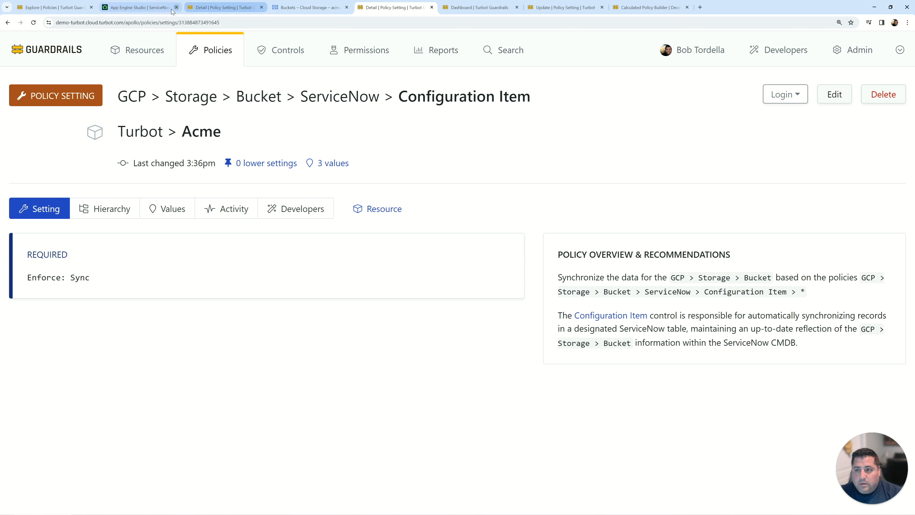
Switch to ServiceNow App Engine Studio and reload the GCP > Storage > Bucket table to check its records.
click(162, 10)
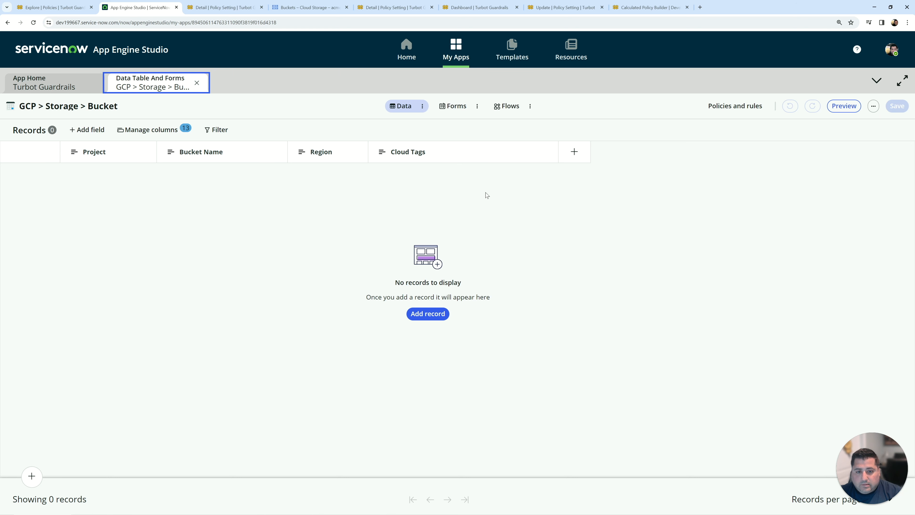
right_click(505, 220)
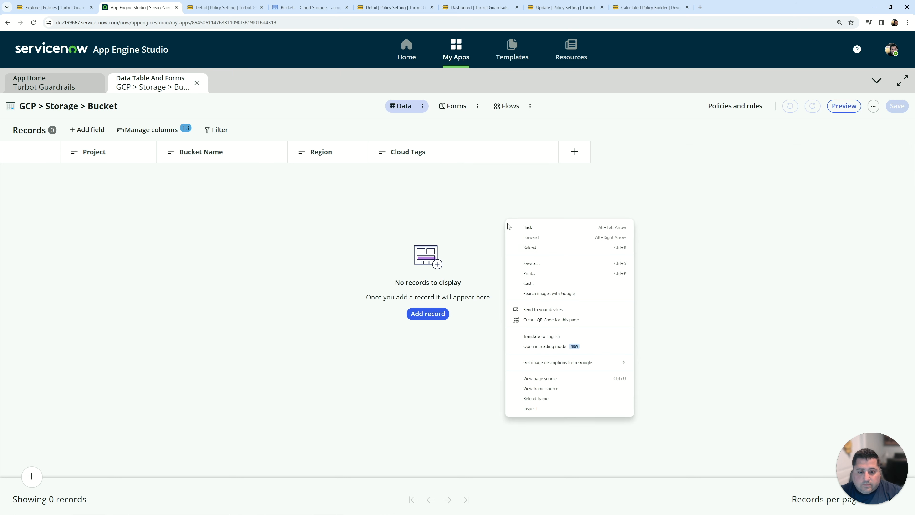
click(529, 248)
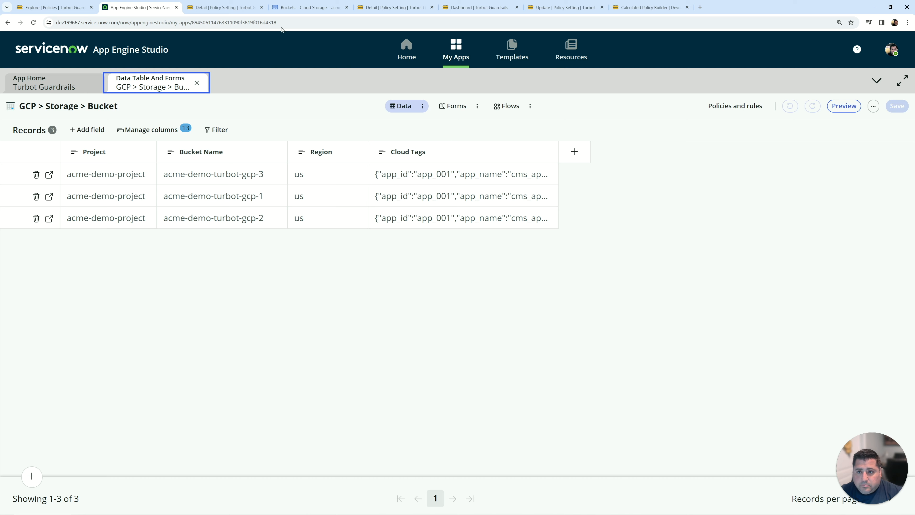
In Google Cloud Storage, create a bucket named acme-demo-turbot-gcp-4 with the default settings, basing its name on acme-demo-turbot-gcp-3.
click(306, 8)
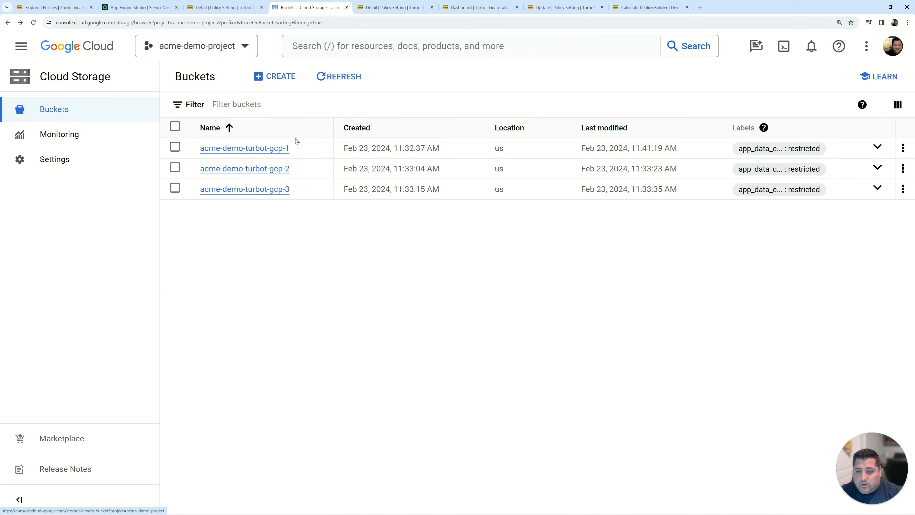
drag(291, 195, 201, 199)
key(ctrl+c)
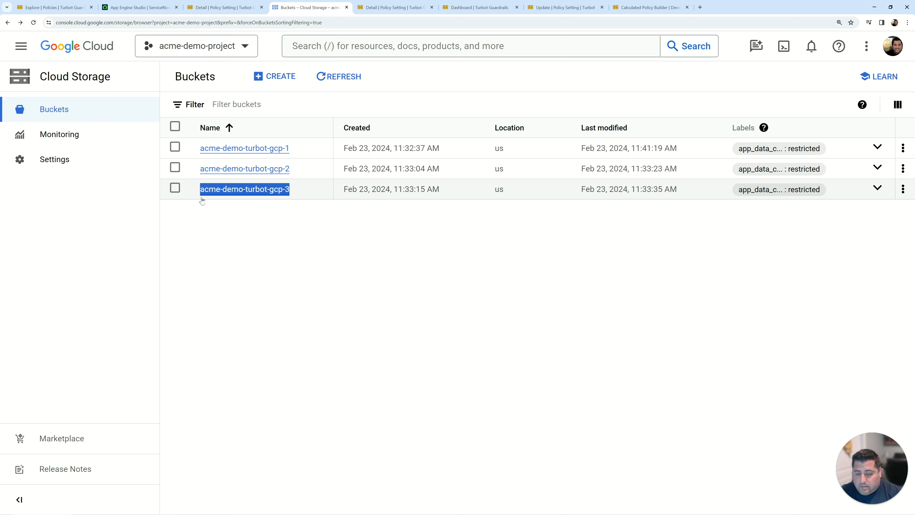
click(274, 76)
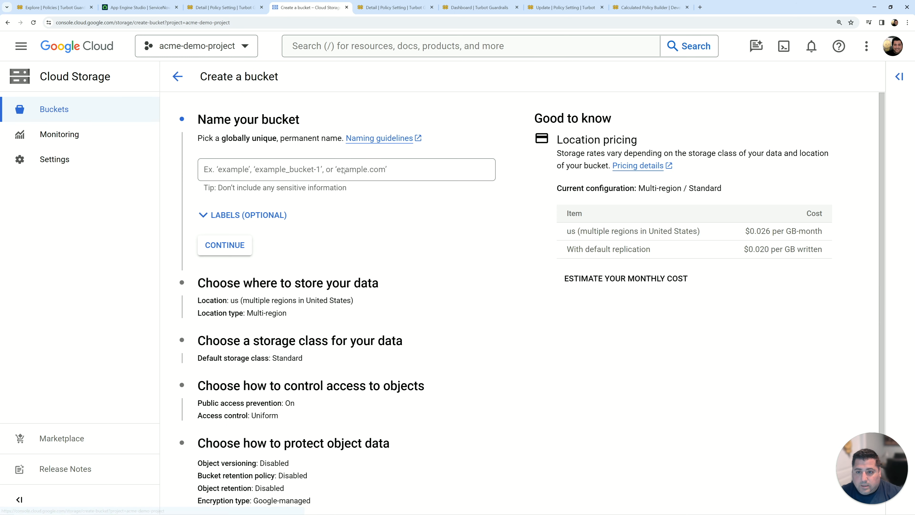
click(326, 163)
key(ctrl+v)
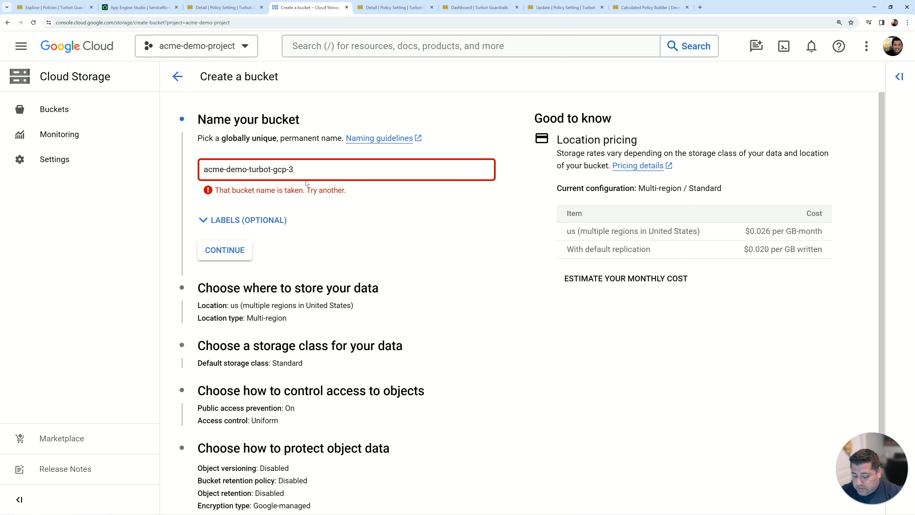
key(BackSpace)
text(4)
scroll(260, 334, down, 1)
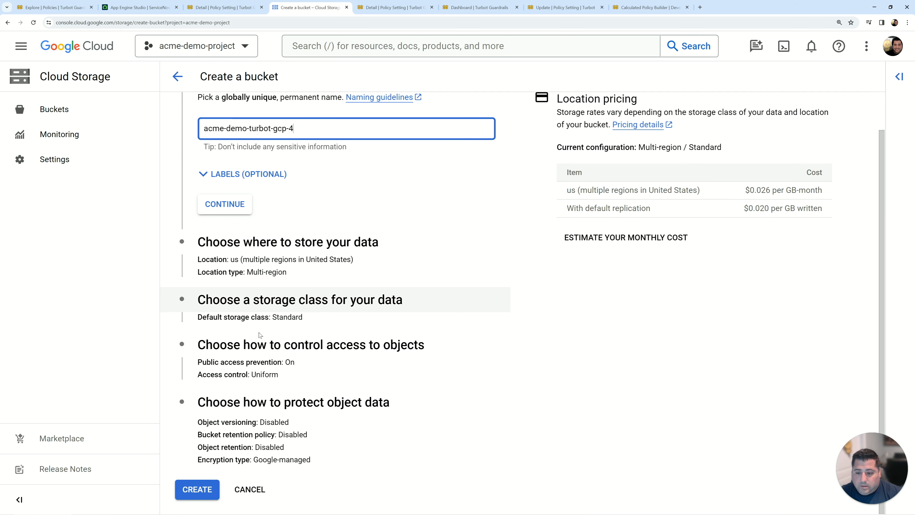
click(197, 490)
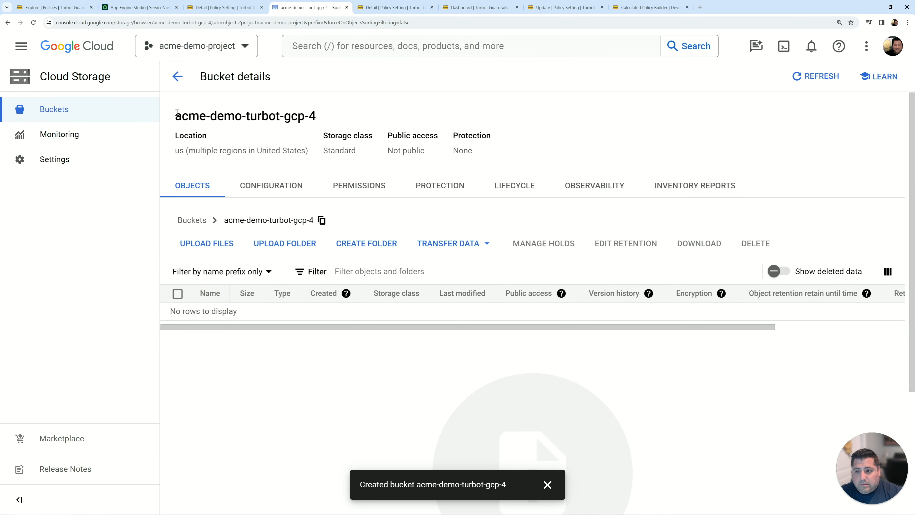
drag(177, 113, 328, 114)
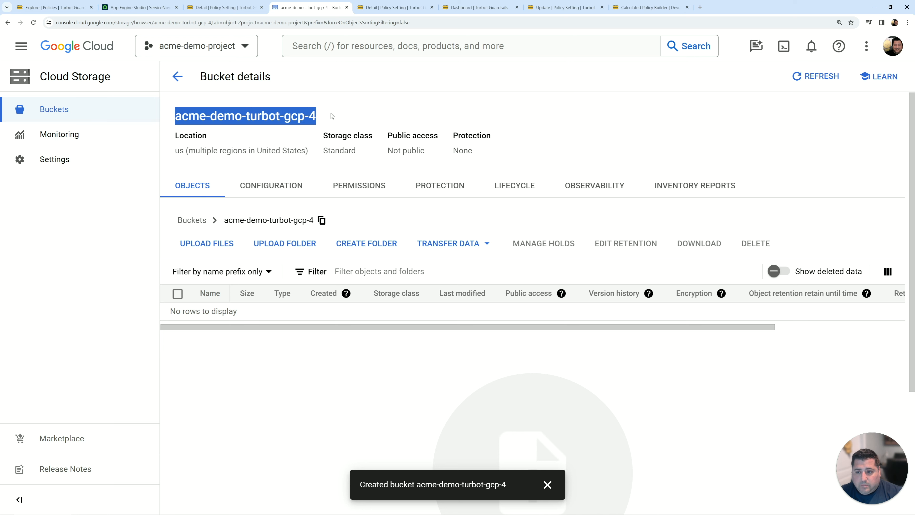
Switch to ServiceNow App Engine Studio and reload the GCP > Storage > Bucket table to look for the acme-demo-turbot-gcp-4 record.
click(332, 116)
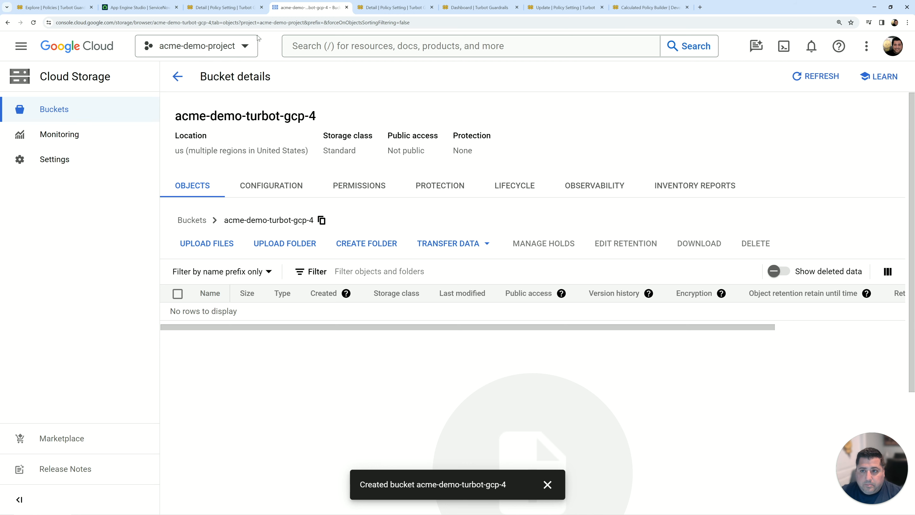
click(145, 6)
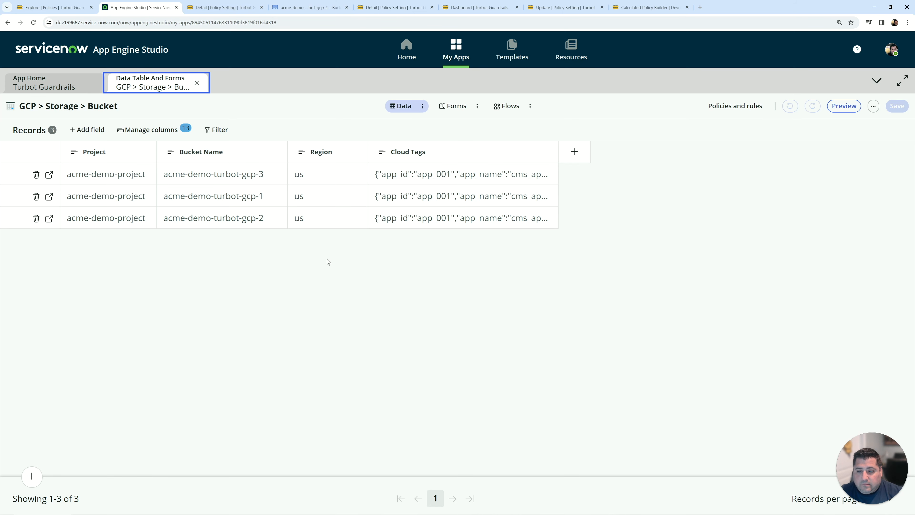
right_click(351, 267)
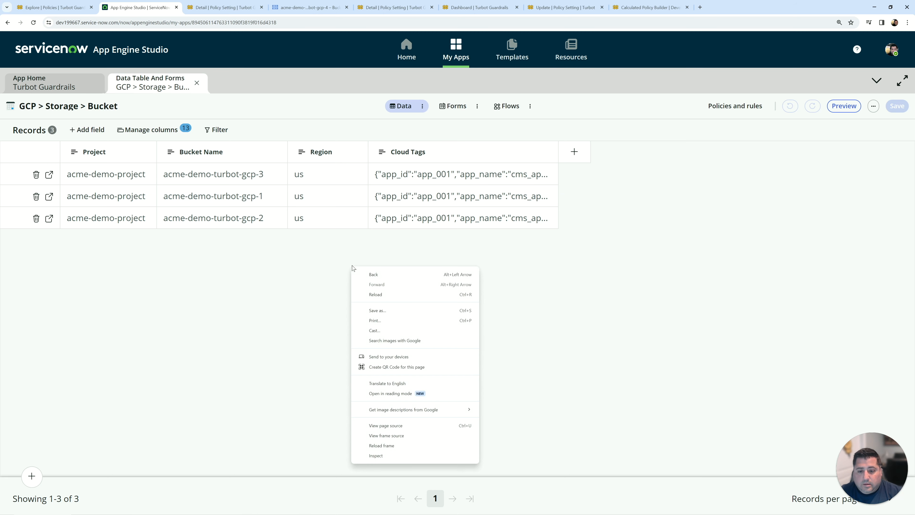
click(395, 297)
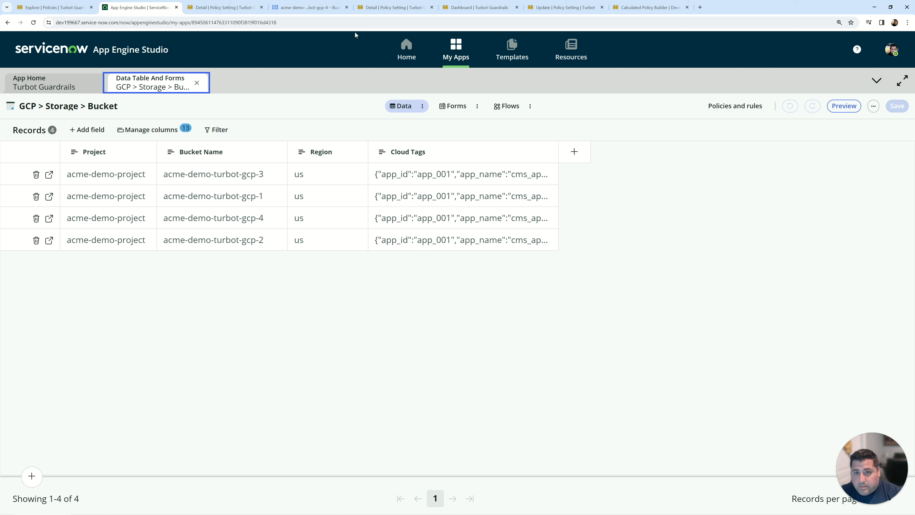
In Google Cloud Storage, add the label demo with the value true to the acme-demo-turbot-gcp-4 bucket and save it.
mouse_move(375, 12)
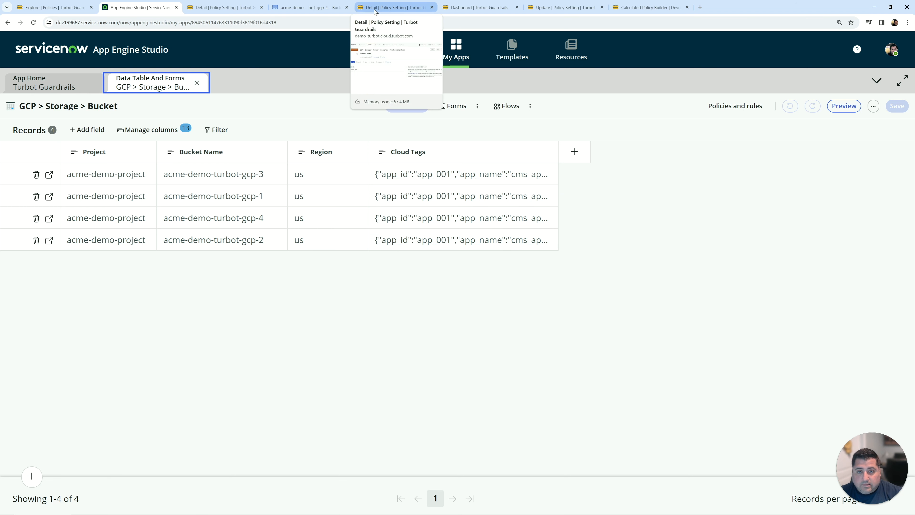
click(309, 8)
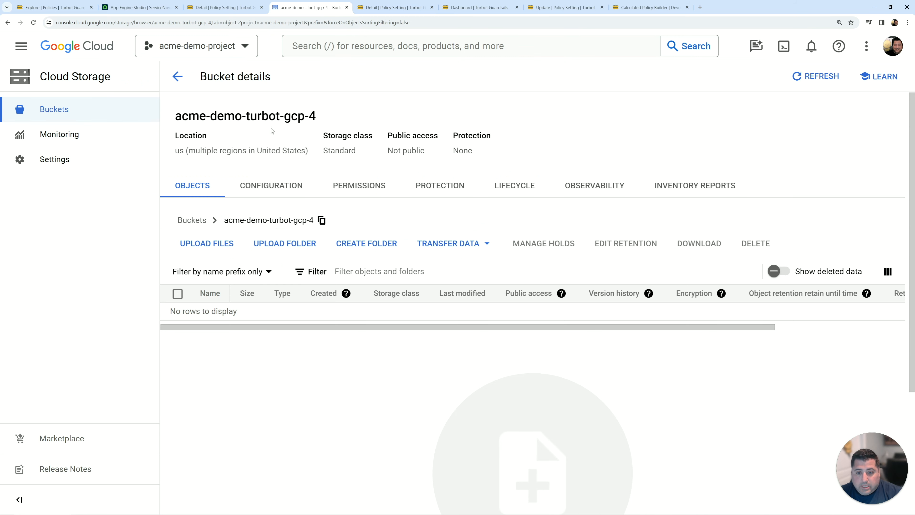
click(272, 187)
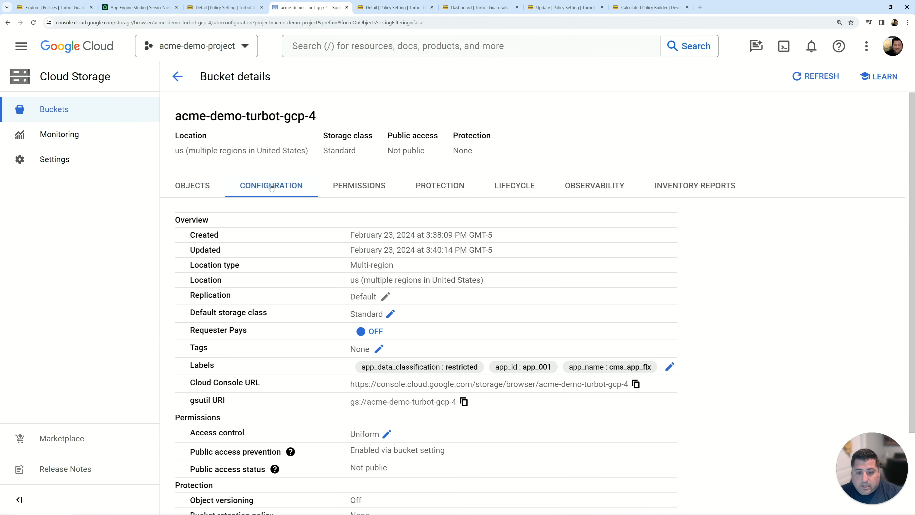
click(670, 367)
click(324, 334)
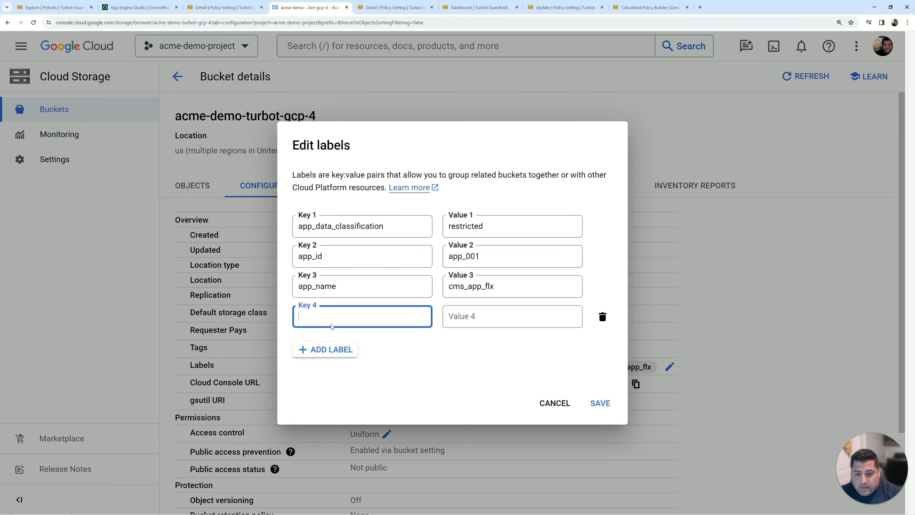
text(demo)
key(Tab)
text(true)
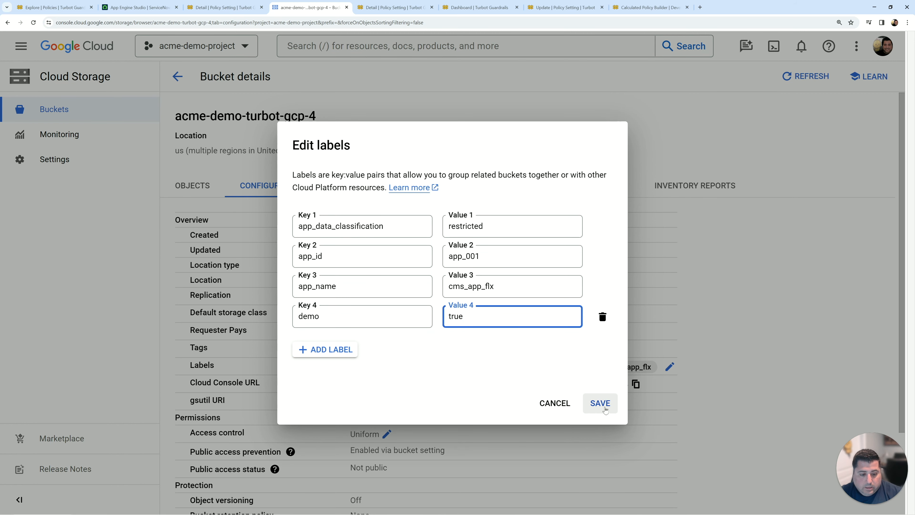
click(599, 403)
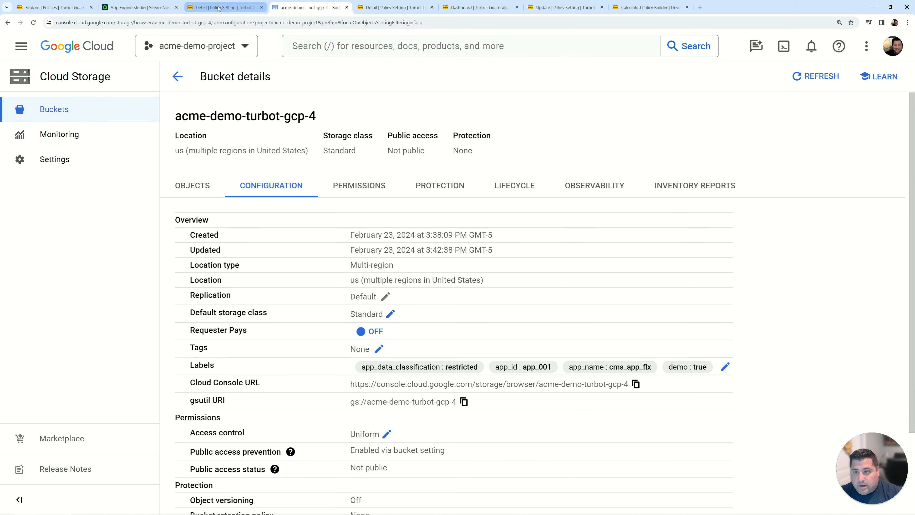
Return to ServiceNow App Engine Studio and reload the bucket table to check the Cloud Tags of acme-demo-turbot-gcp-4.
click(141, 11)
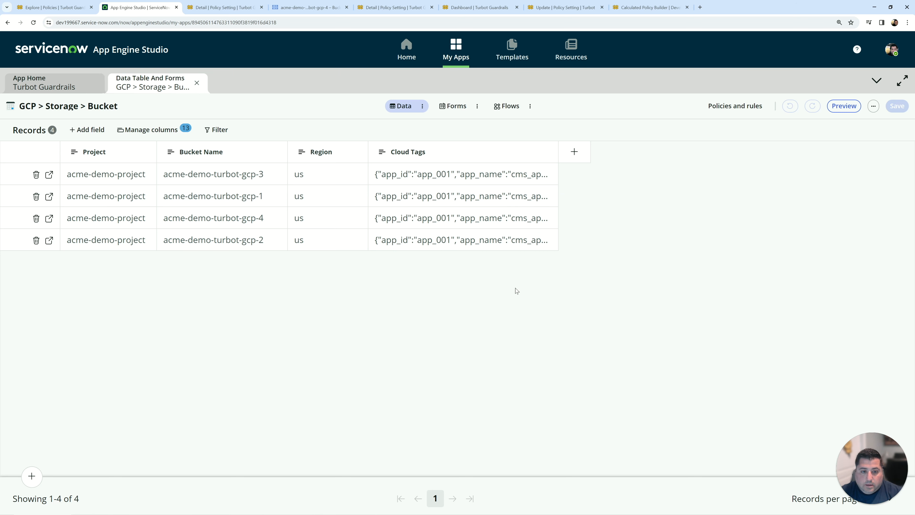
key(F5)
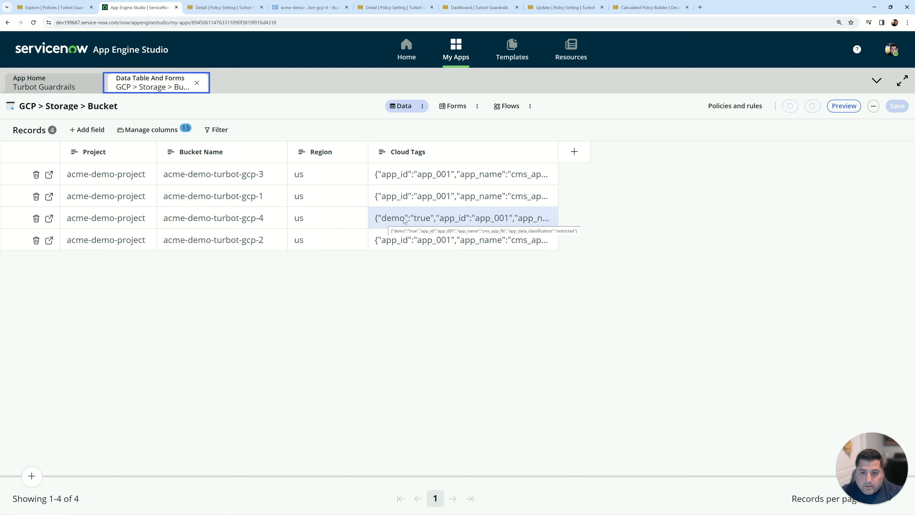
Switch to the Guardrails dashboard, search all resources for acme-demo-turbot-gcp-4 and open the bucket's details.
click(399, 7)
click(496, 9)
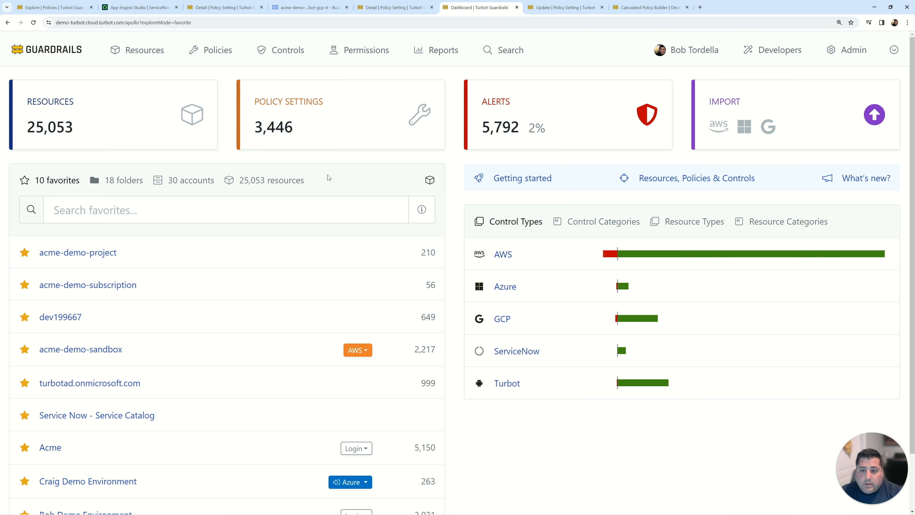
click(292, 180)
click(269, 206)
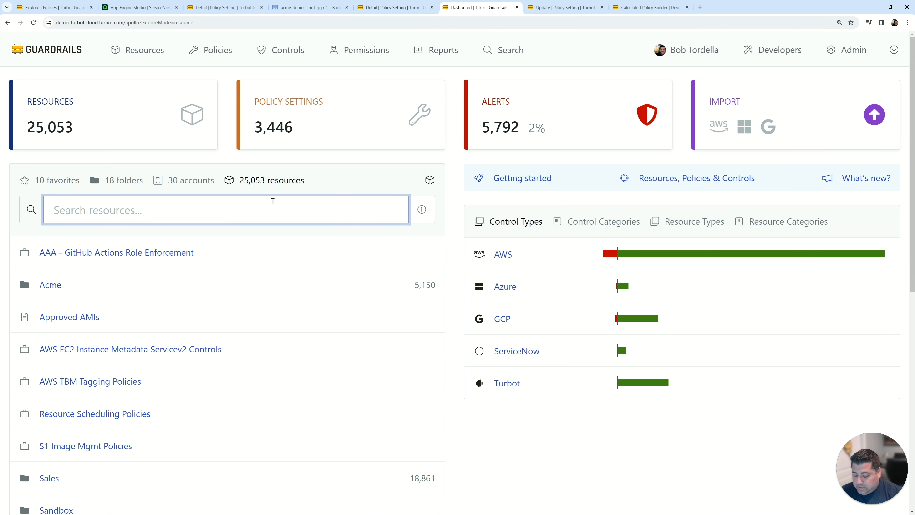
text(acme-demo-turbot-gcp-3)
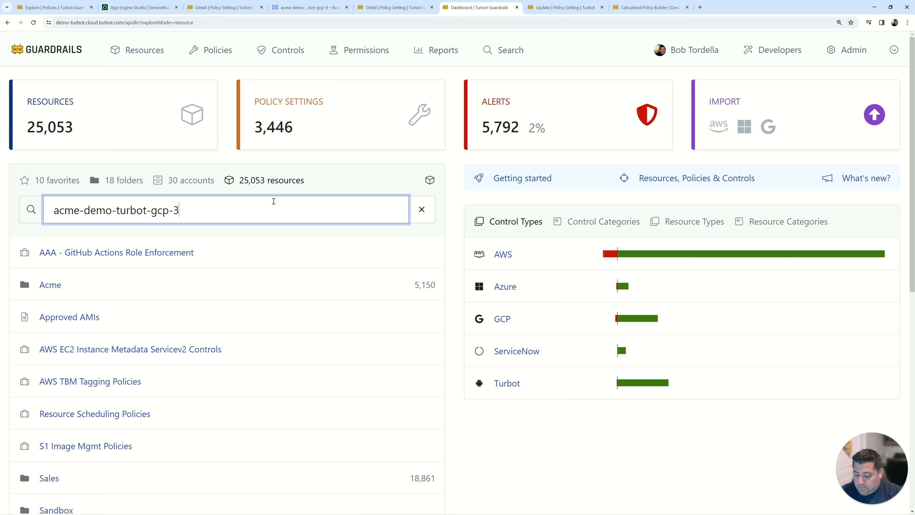
key(BackSpace)
text(4)
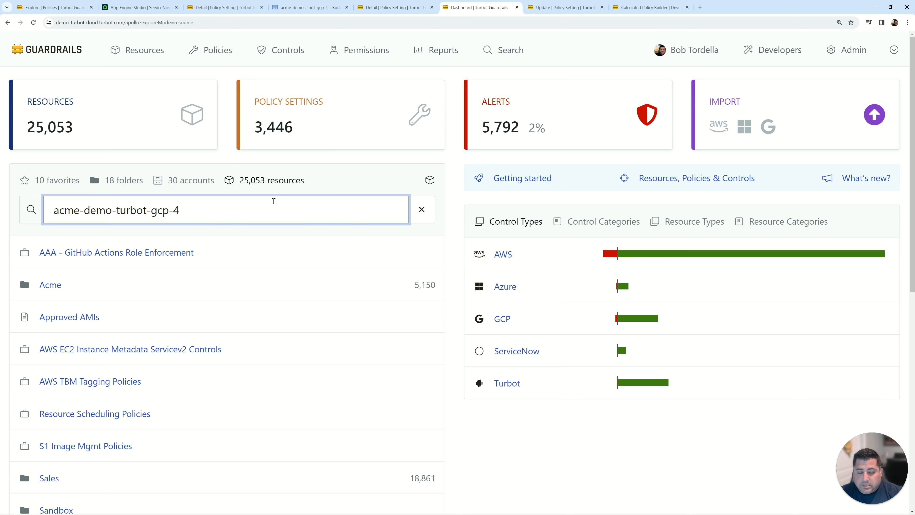
click(309, 252)
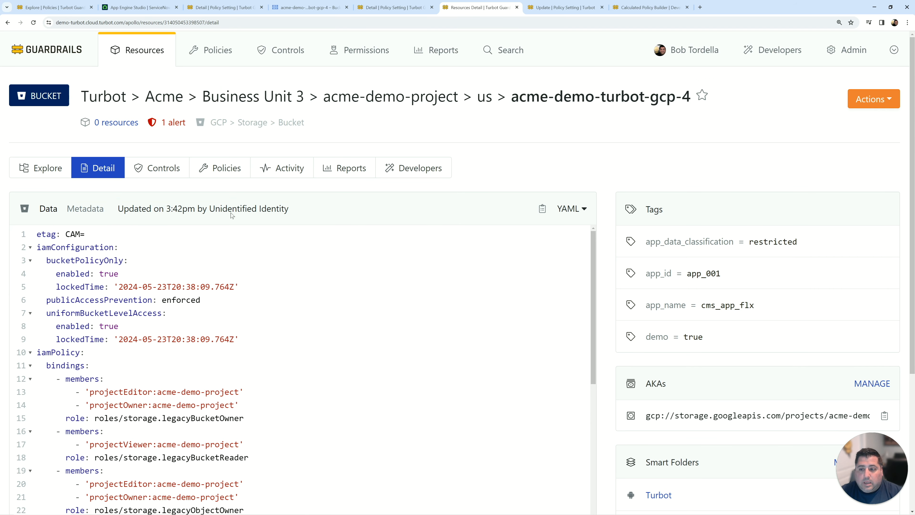
Review the acme-demo-turbot-gcp-4 bucket's controls, including ServiceNow > Configuration Item, and its activity history.
click(157, 168)
scroll(288, 324, down, 1)
scroll(289, 333, down, 3)
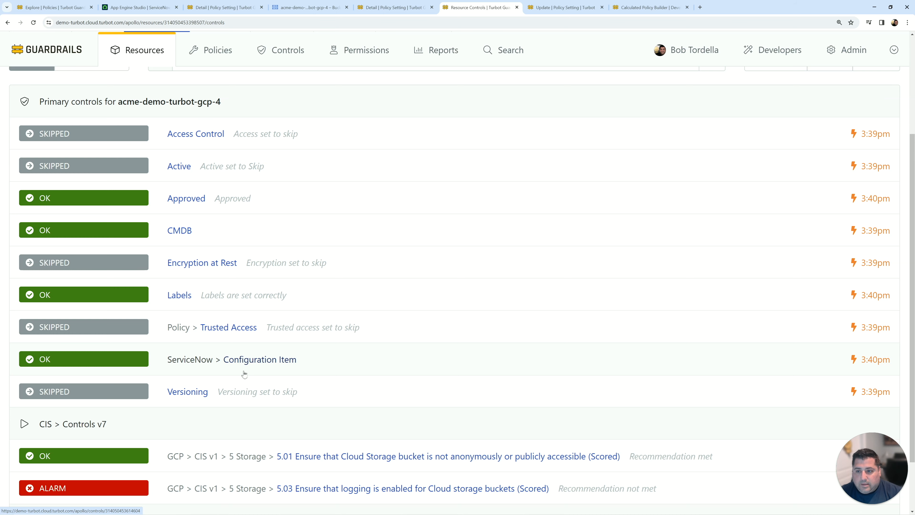
scroll(244, 373, up, 3)
click(285, 142)
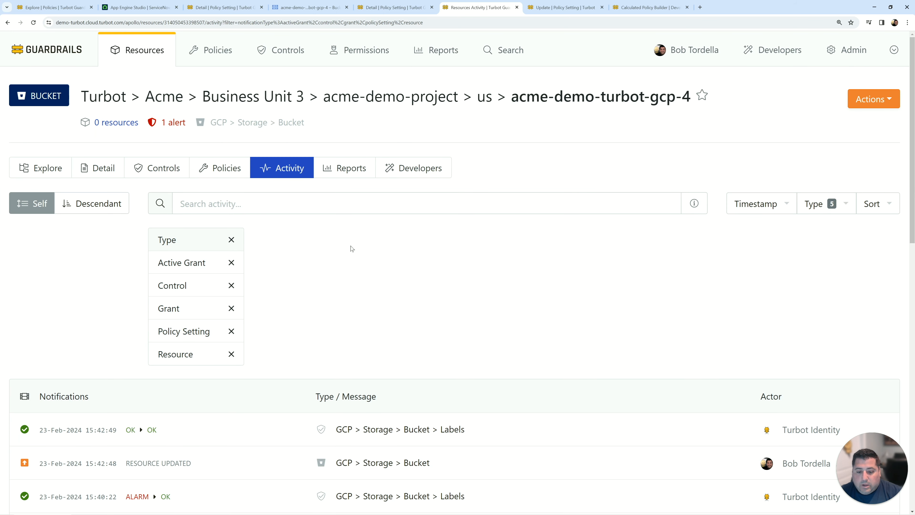
scroll(426, 277, down, 2)
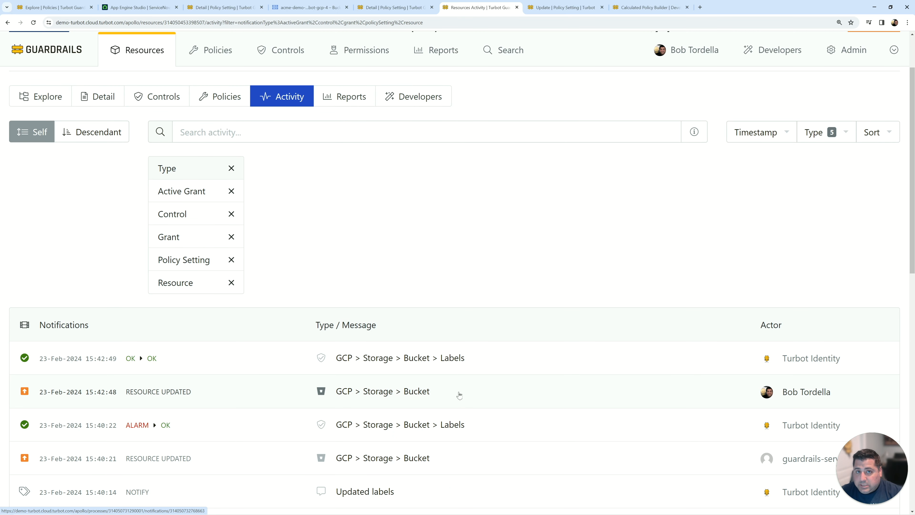
Open the bucket's latest resource update notification and examine the actor and the demo label change in the diff.
click(525, 393)
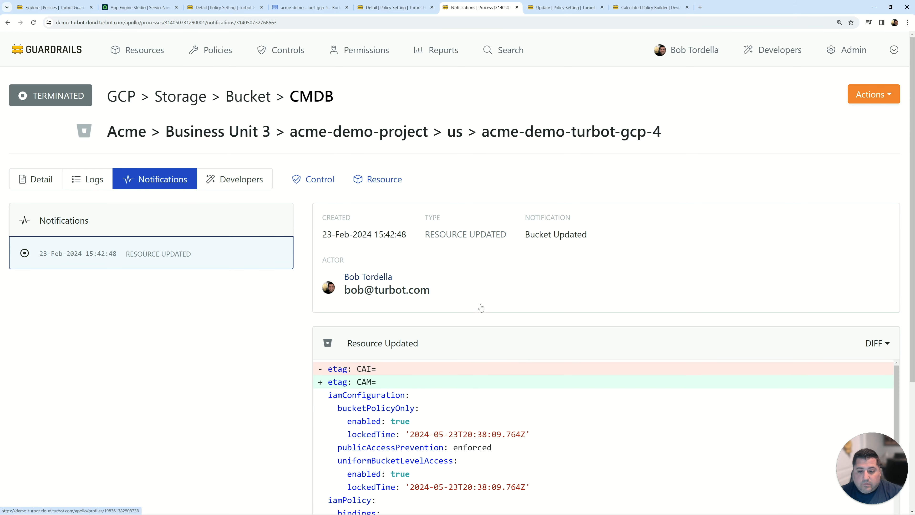
scroll(478, 397, down, 2)
scroll(478, 397, down, 10)
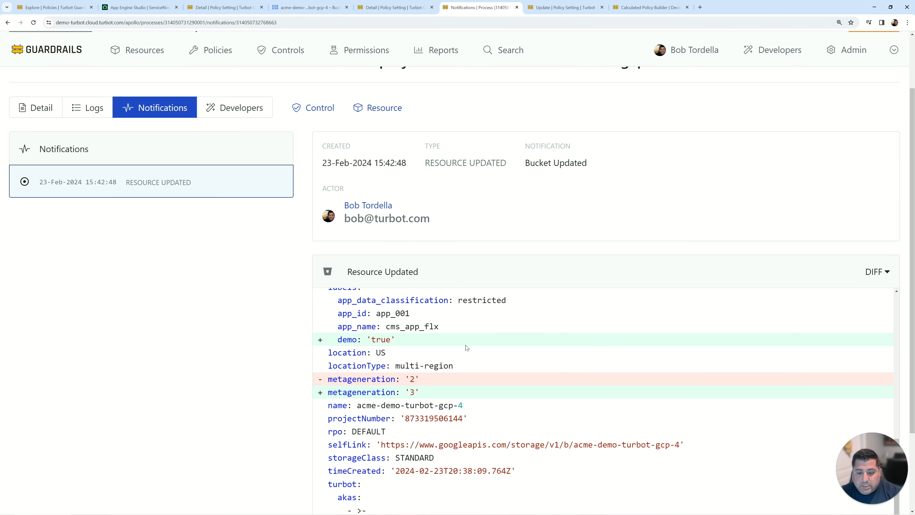
scroll(458, 347, up, 1)
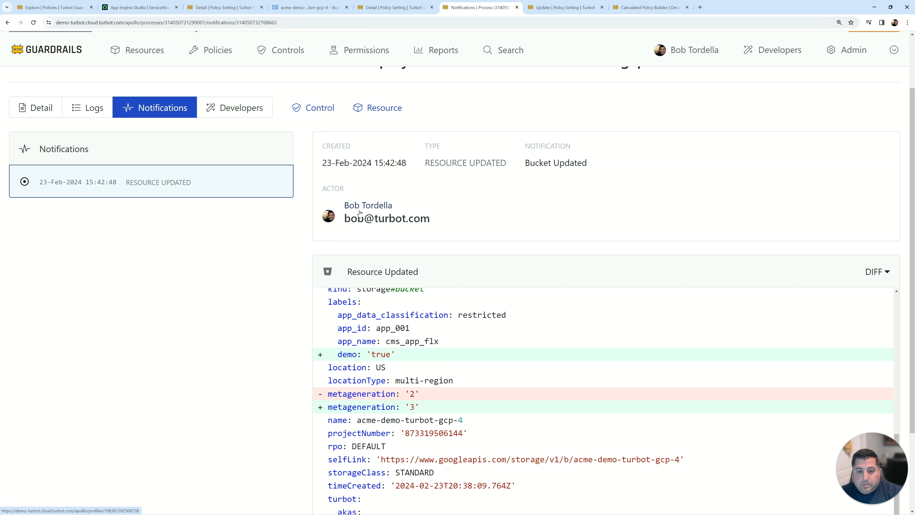
drag(397, 359, 338, 362)
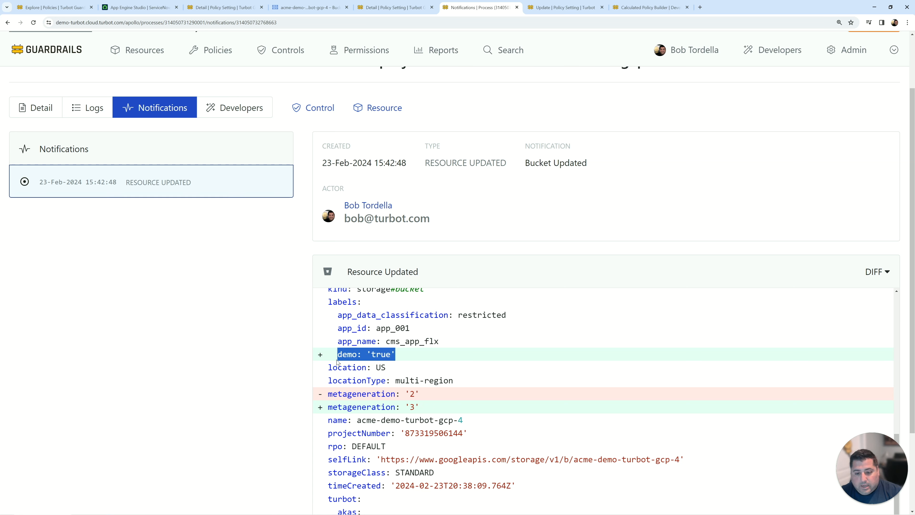
click(406, 359)
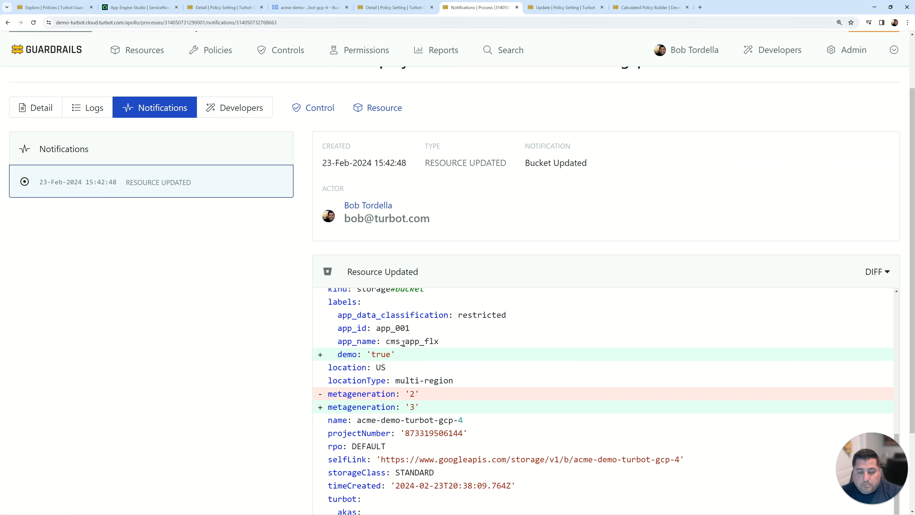
In the bucket's ServiceNow table definition setting, append a boolean versioning_enabled column labelled Versioning Enabled and a size-1000 string app_id column labelled Application ID.
key(ctrl+Tab)
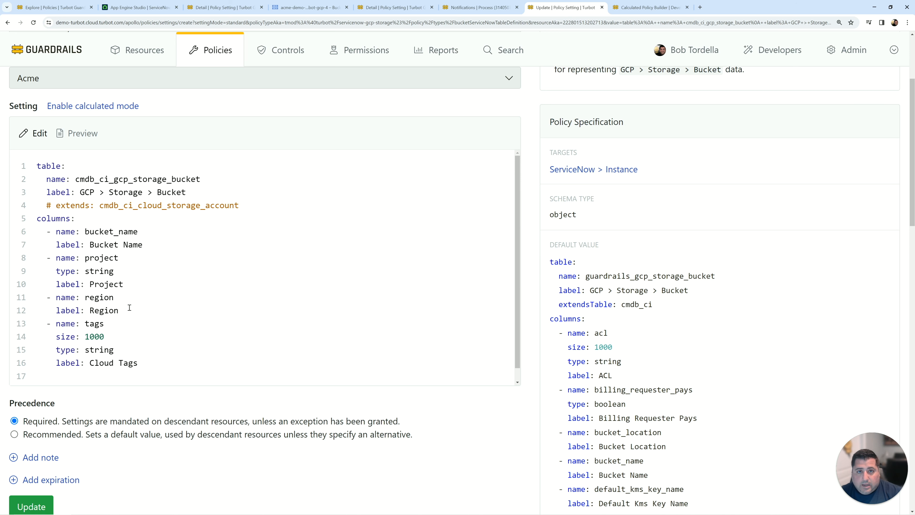
scroll(636, 380, down, 5)
scroll(636, 380, up, 4)
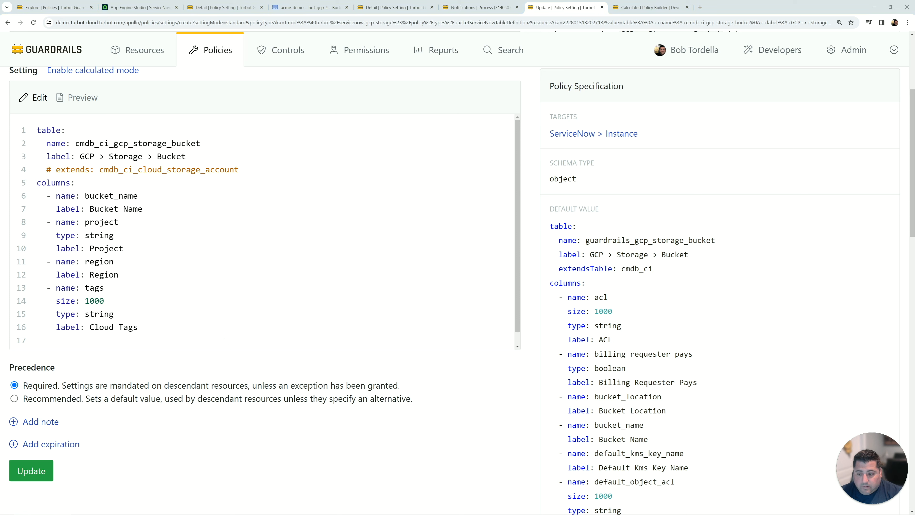
click(45, 341)
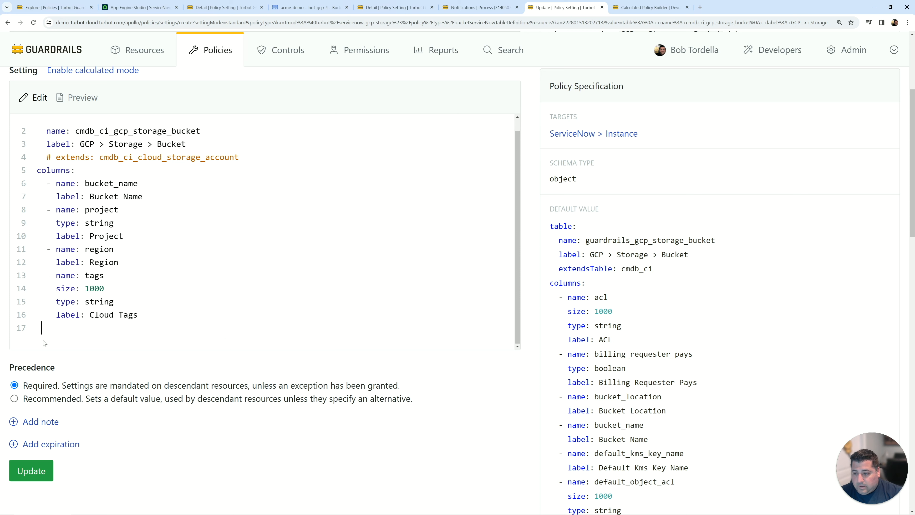
text(- name: versioning_enabled     type: boolean     label: Versioning Enabled   - name: app_id     size: 1000     type: string     label: Application ID)
click(52, 340)
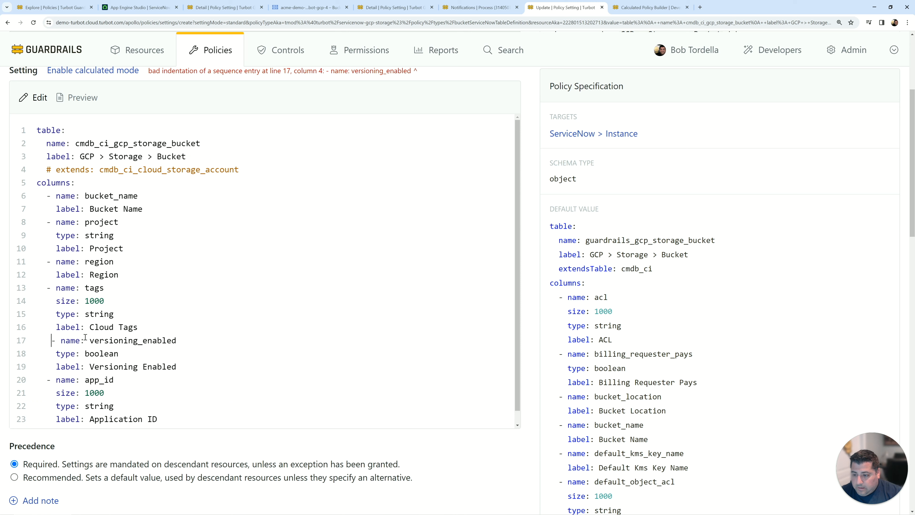
key(BackSpace)
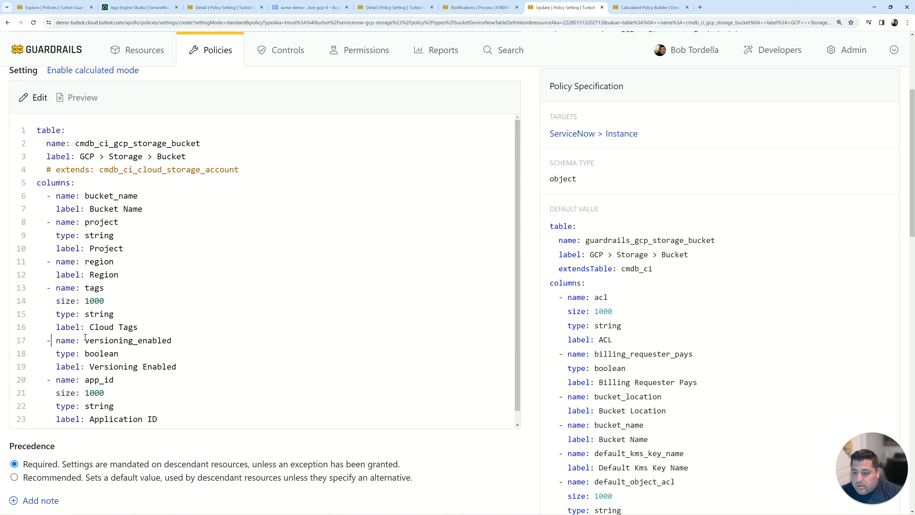
Check the versioning_enabled and app_id column entries and save the updated table definition policy setting with Required precedence.
drag(168, 341, 87, 341)
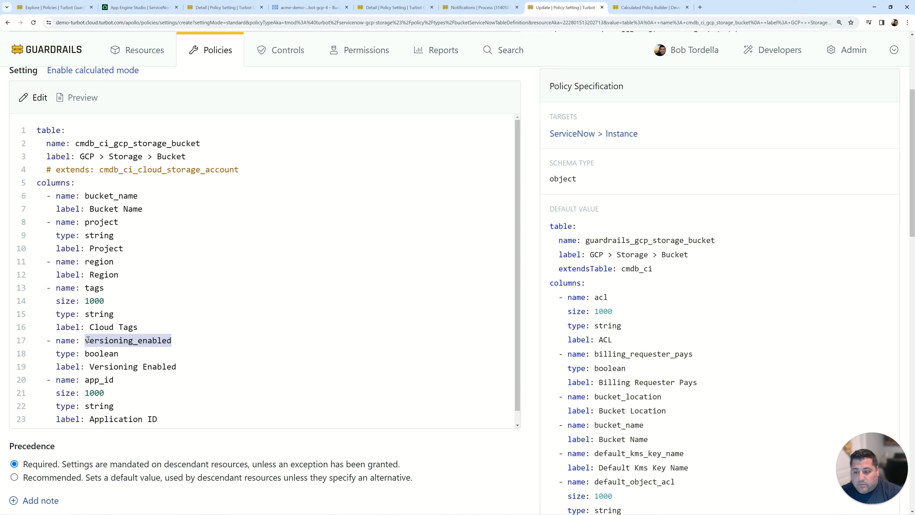
click(132, 366)
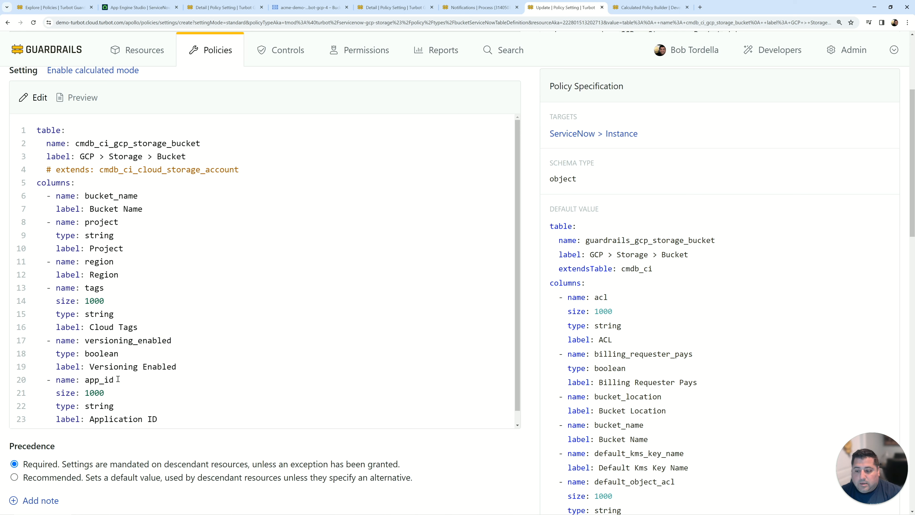
drag(56, 381, 164, 411)
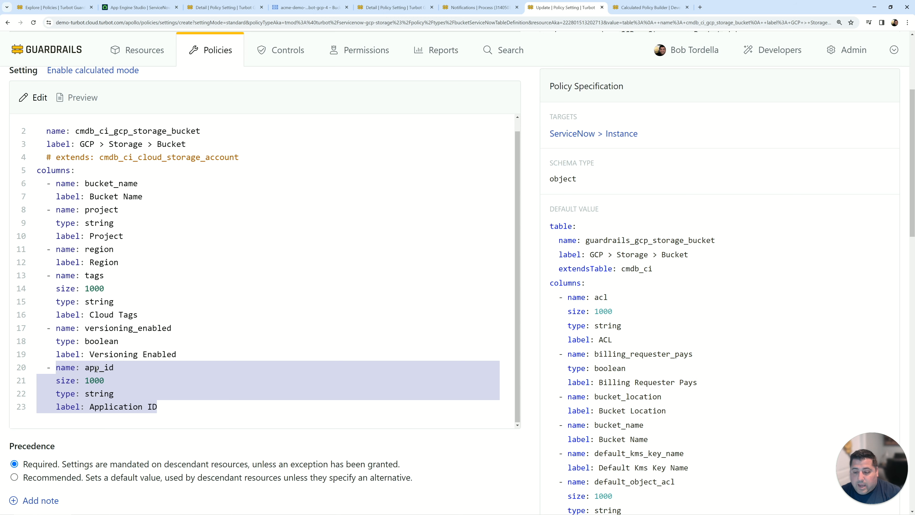
click(143, 381)
scroll(230, 430, down, 4)
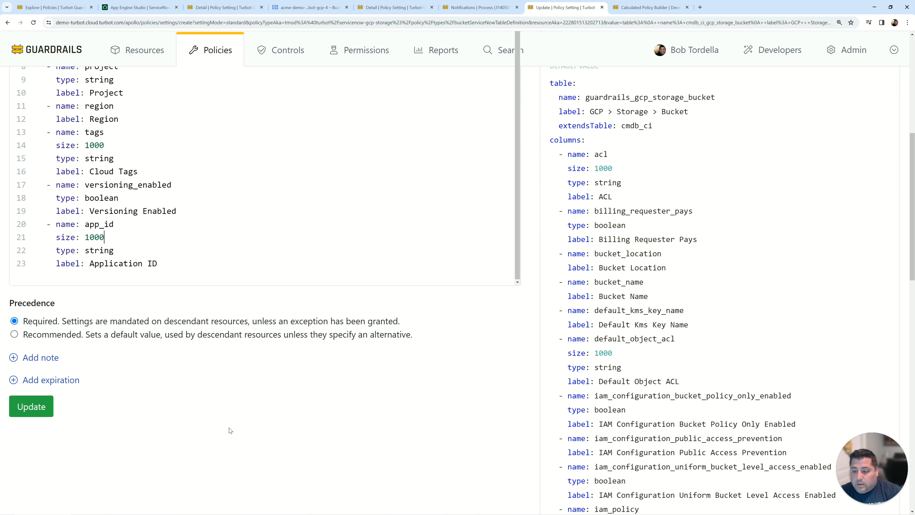
click(46, 407)
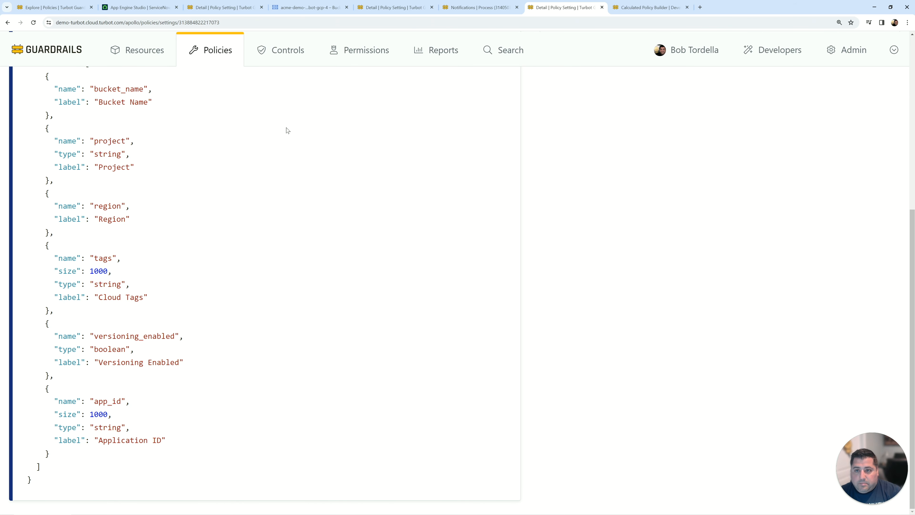
Switch to ServiceNow App Engine Studio, reload the GCP > Storage > Bucket table, show the Versioning Enabled and Application ID columns, and widen Application ID.
click(133, 8)
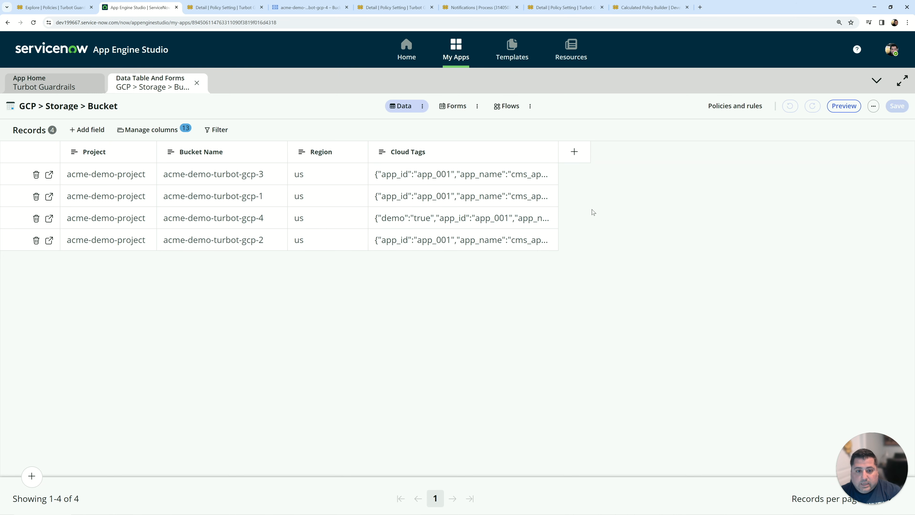
right_click(371, 280)
click(413, 314)
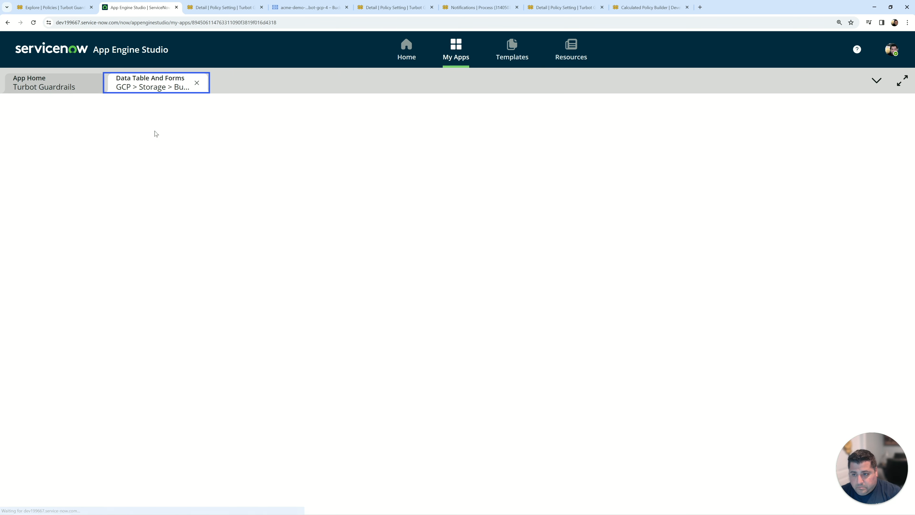
click(156, 131)
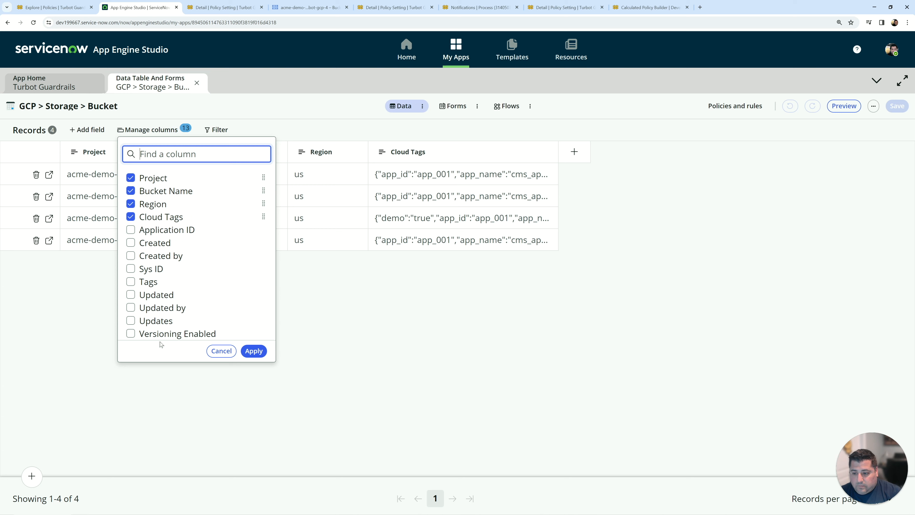
click(166, 334)
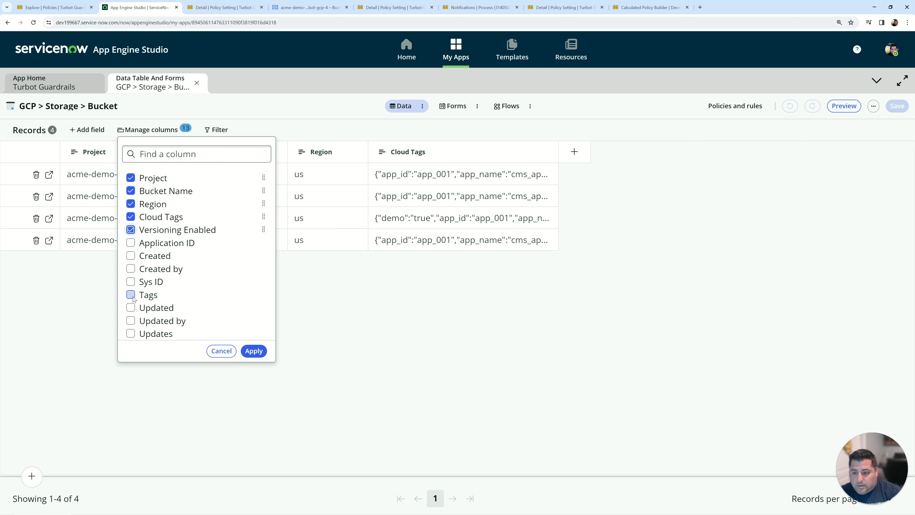
click(130, 242)
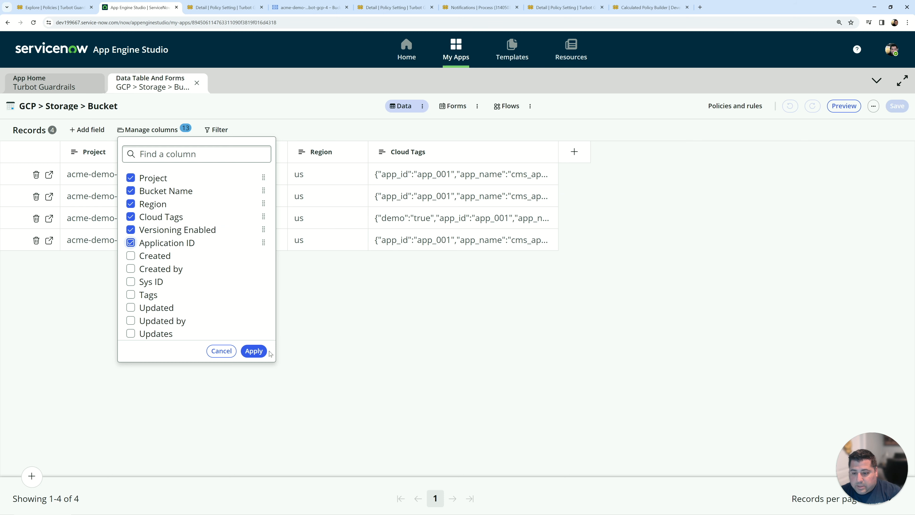
click(253, 351)
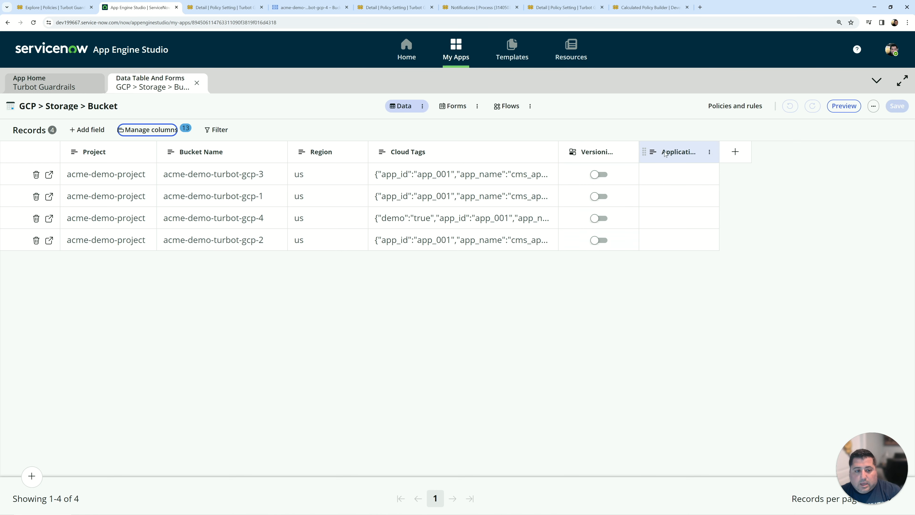
drag(720, 152, 790, 151)
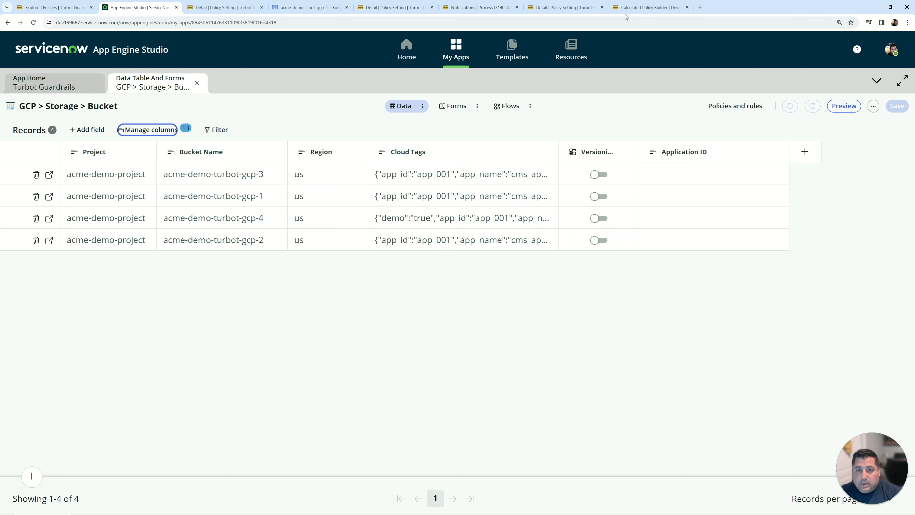
In the Guardrails Calculated Policy Builder template, add versioning_enabled from $.resource.data.versioning.enabled and app_id from $.resource.turbot.tags.app_id, each with dump and safe filters.
click(647, 7)
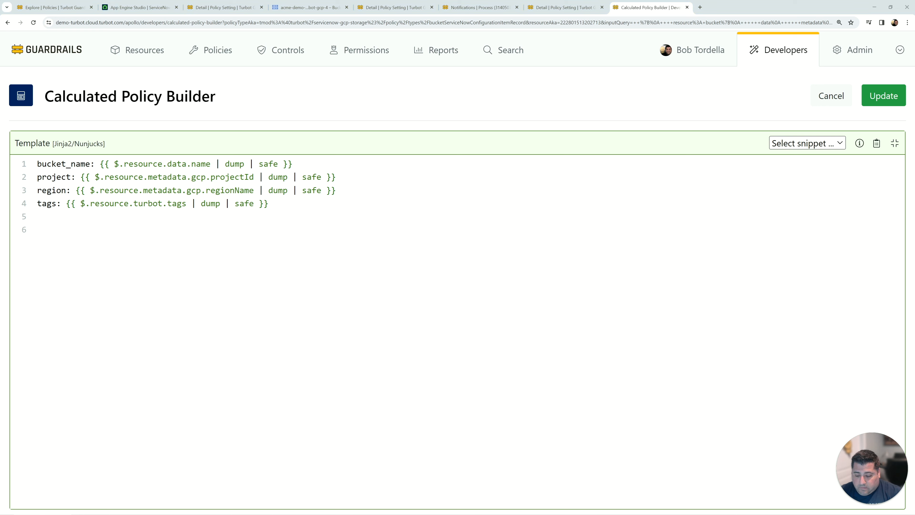
click(49, 227)
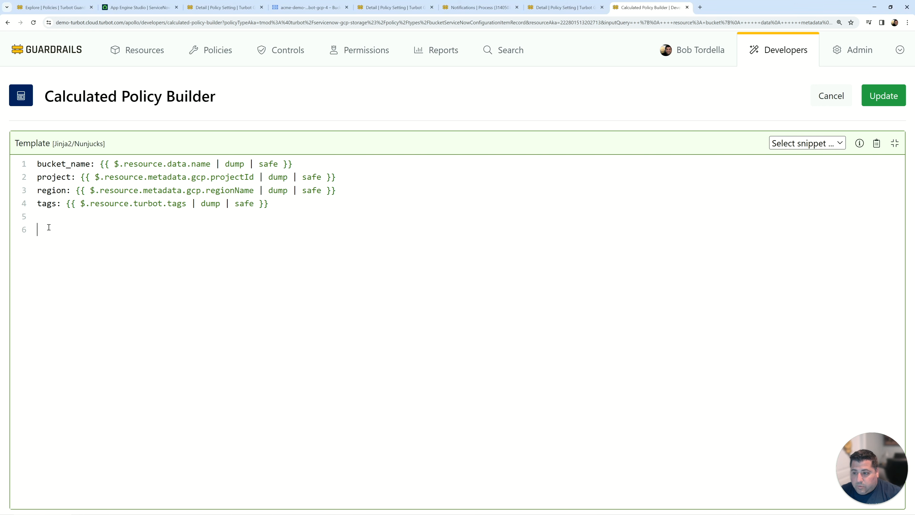
text(versioning_enabled: {{ $.resource.data.versioning.enabled | dump | safe }} app_id: {{$.resource.turbot.tags.app_id | dump | safe }})
drag(37, 230, 124, 235)
click(202, 230)
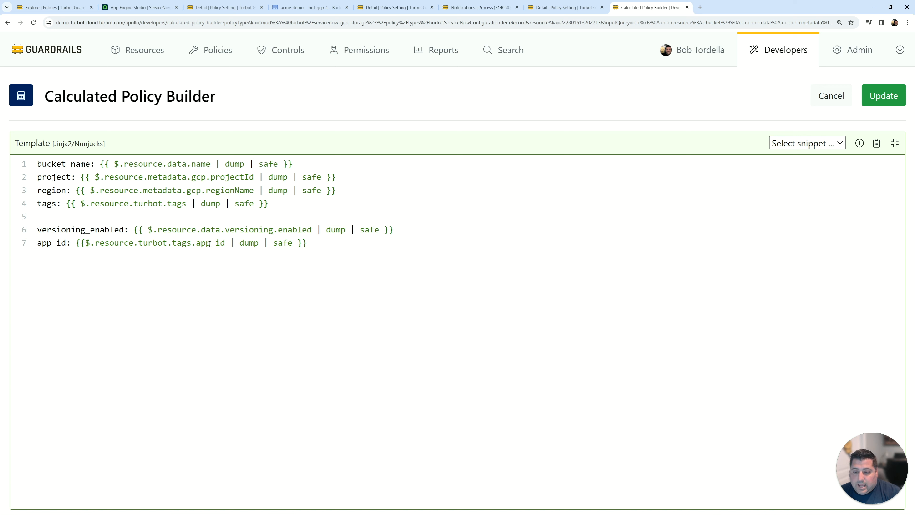
drag(172, 245, 192, 245)
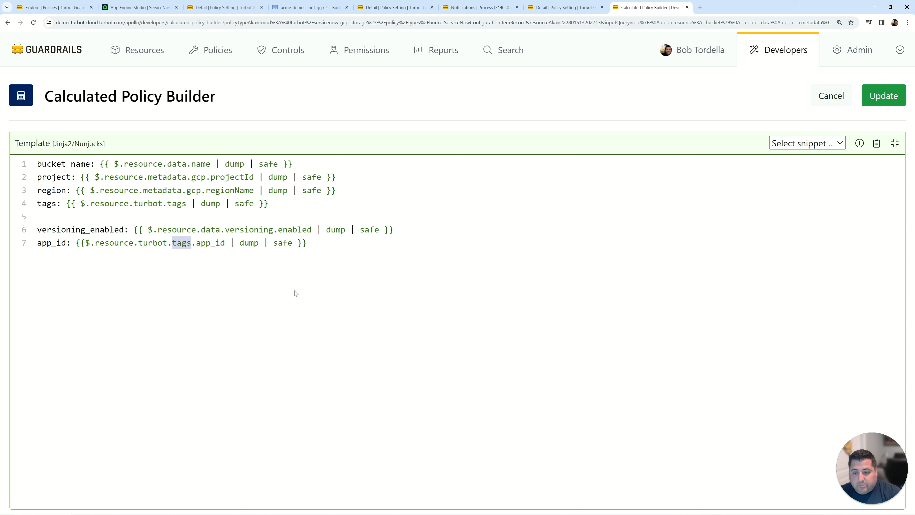
click(287, 275)
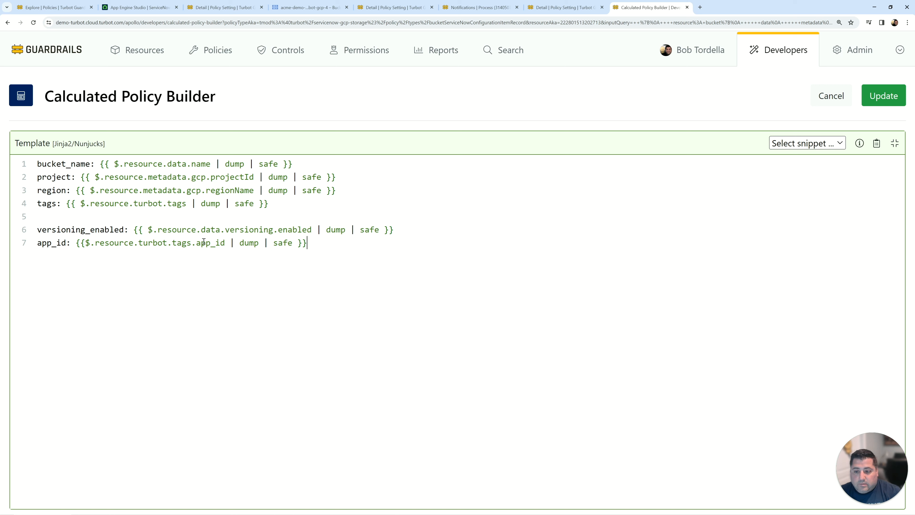
drag(192, 243, 227, 240)
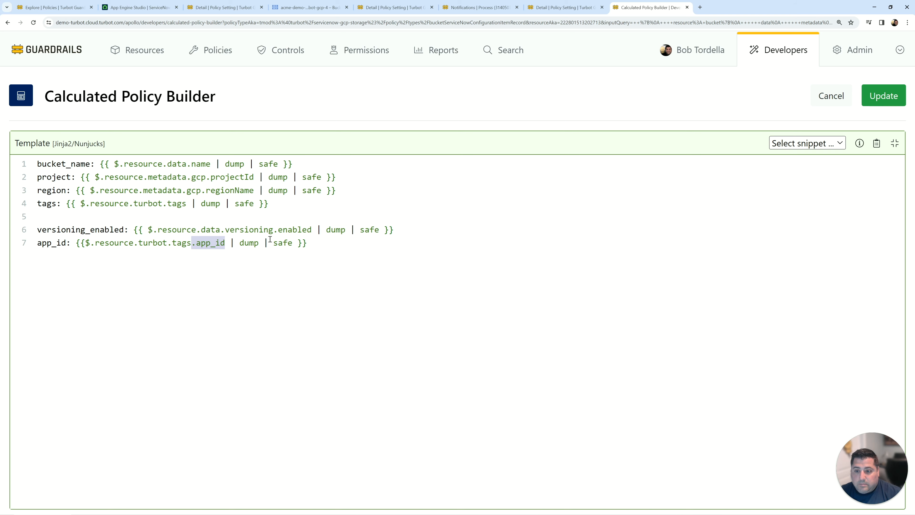
Apply the edited template and save the bucket's ServiceNow Configuration Item Record policy setting on Acme with Required precedence.
click(880, 100)
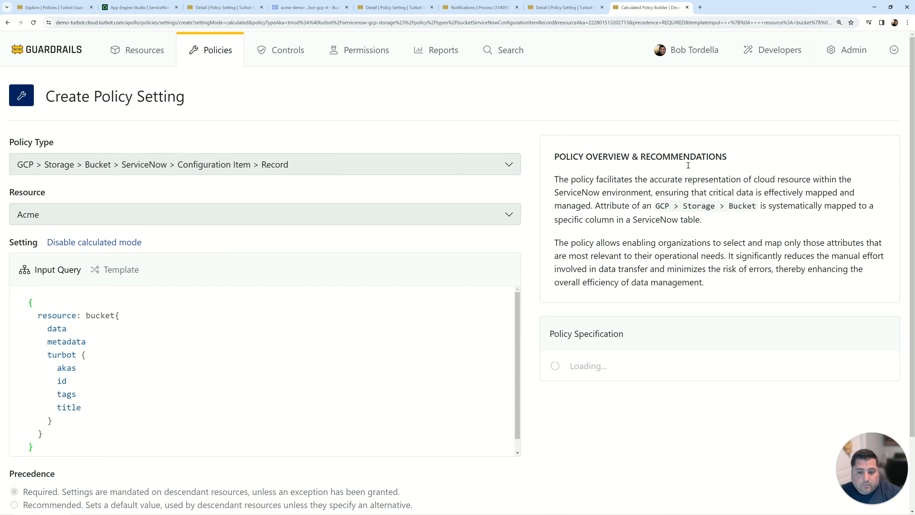
scroll(119, 462, down, 3)
scroll(54, 433, down, 3)
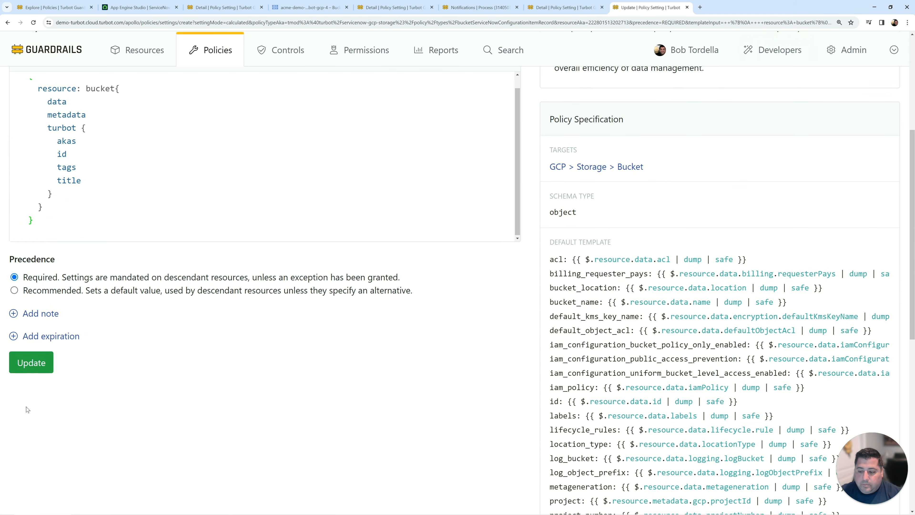
click(29, 362)
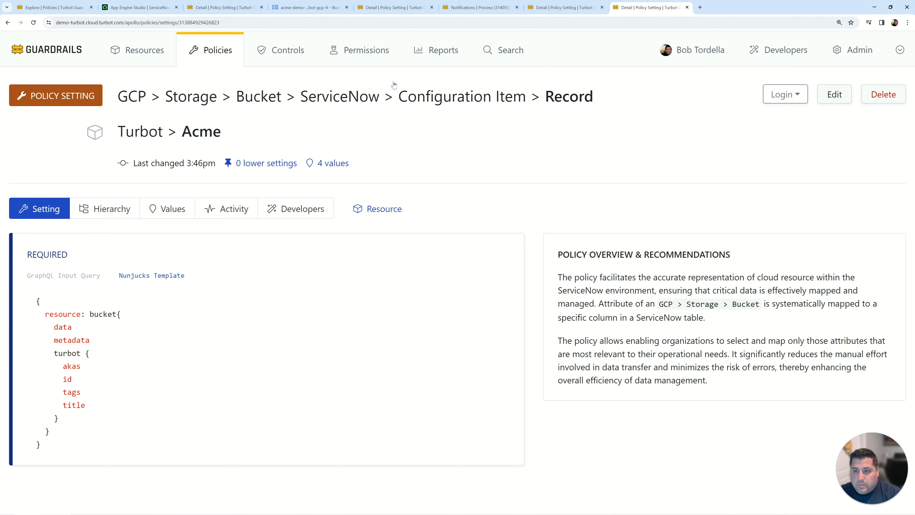
Return to App Engine Studio and reload the bucket table to check the Versioning Enabled and Application ID values.
click(555, 8)
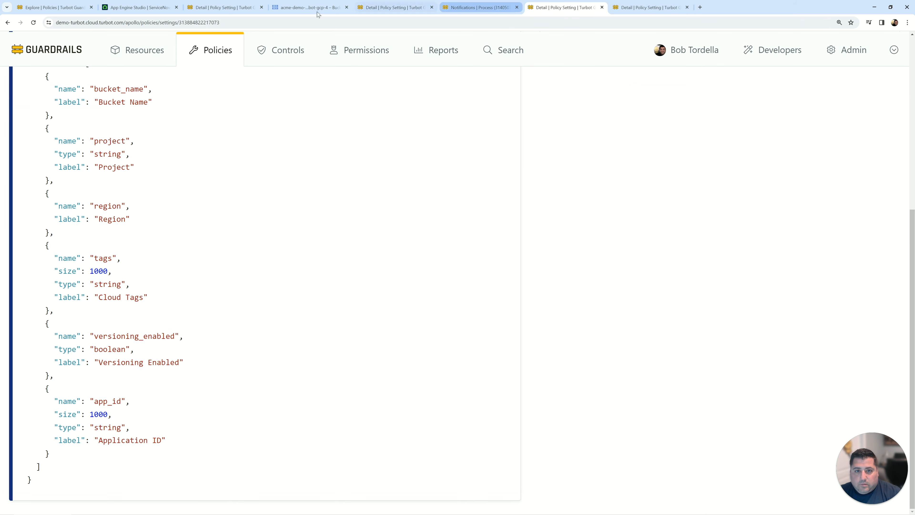
click(160, 10)
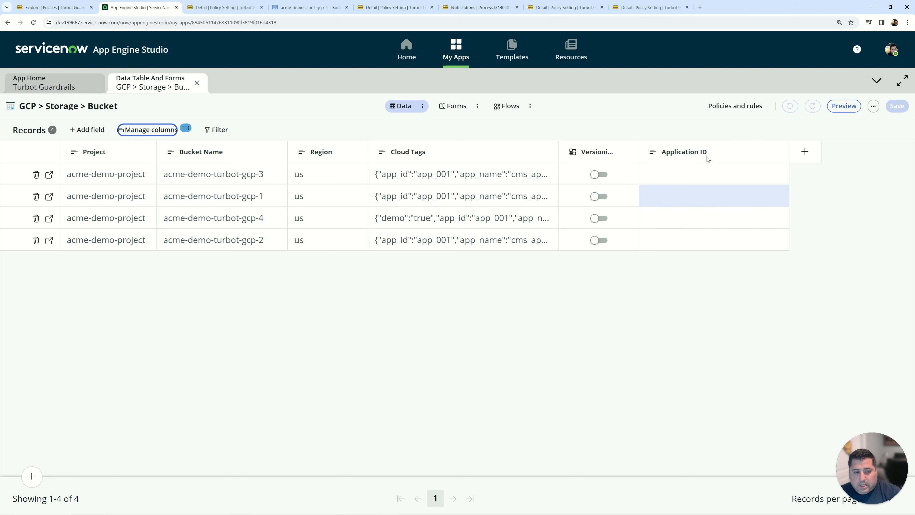
click(421, 288)
key(F5)
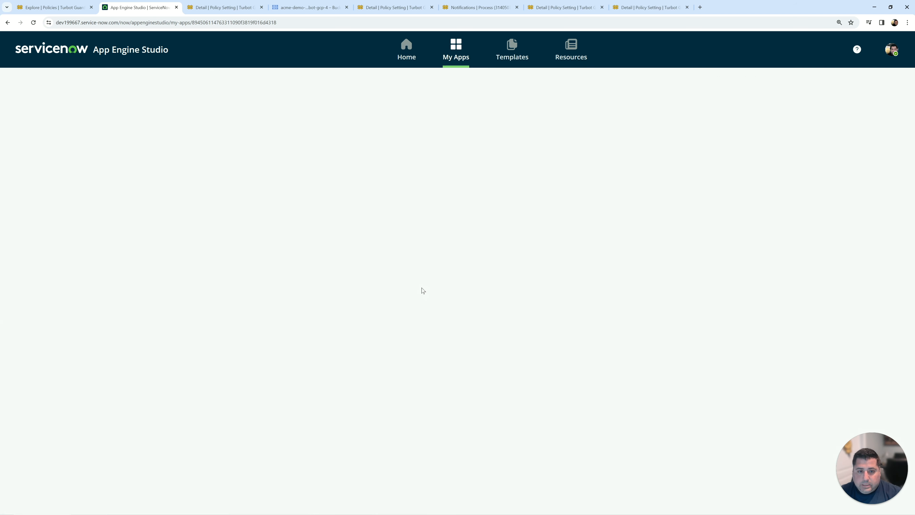